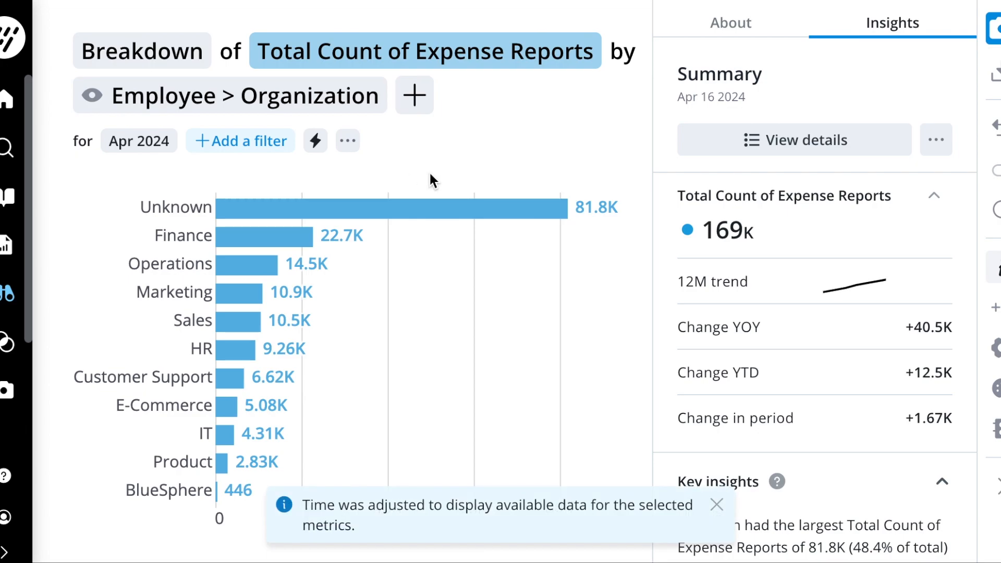
# - Review the insights for the Marketing and Sales organizations in the breakdown of Total Count of Expense Reports
pyautogui.click(301, 306)
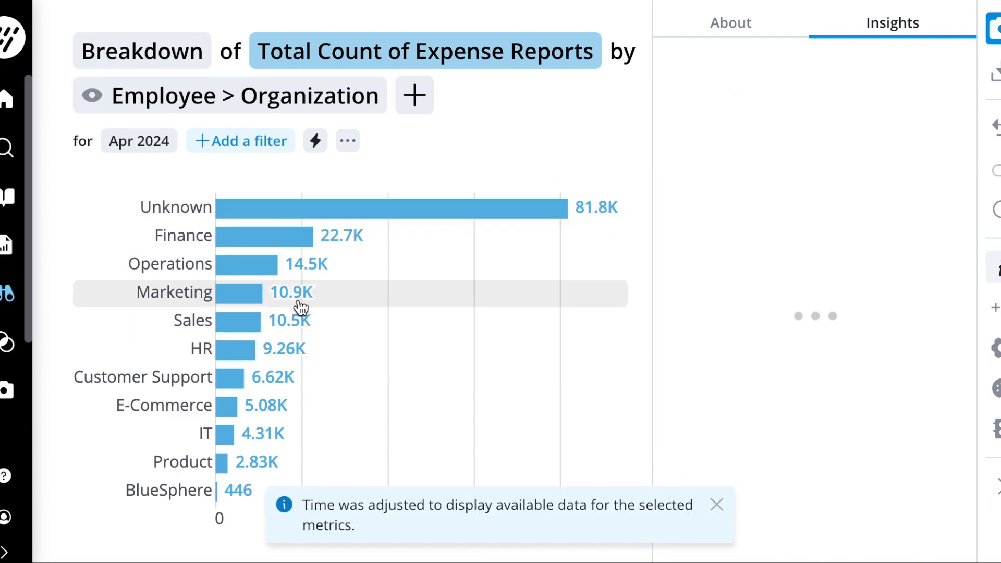
pyautogui.scroll(-6, 818, 345)
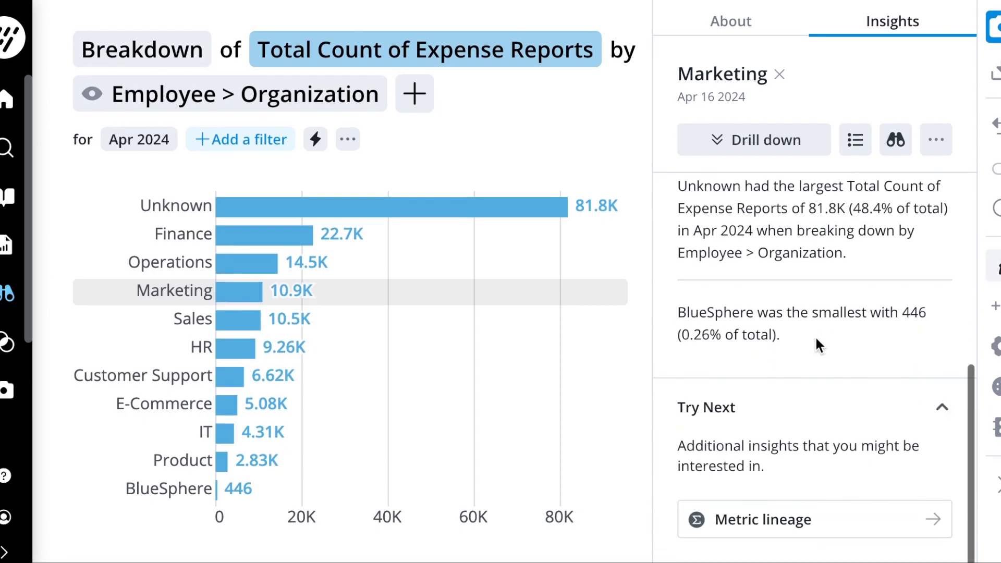
pyautogui.scroll(4, 817, 349)
pyautogui.scroll(3, 819, 356)
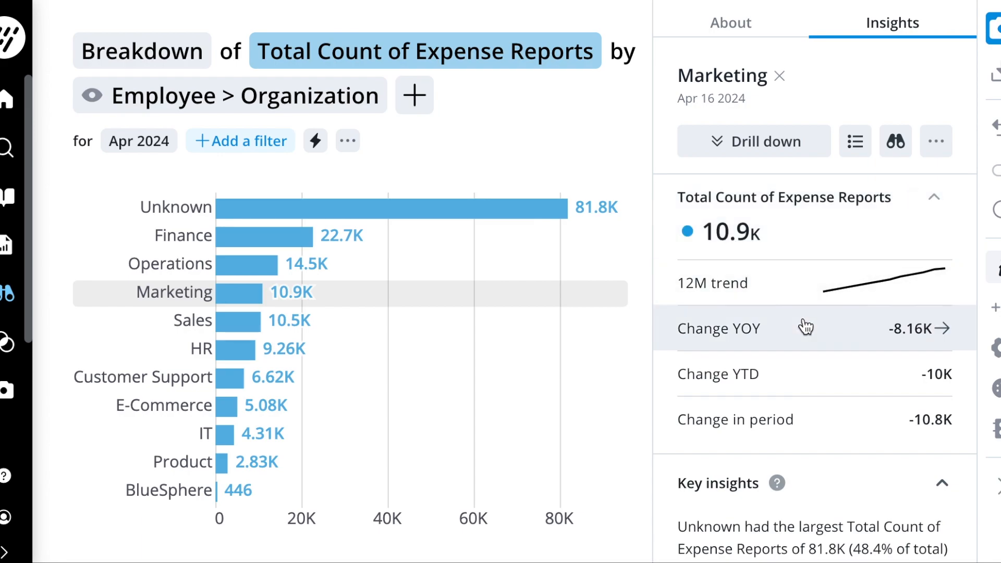
pyautogui.click(415, 326)
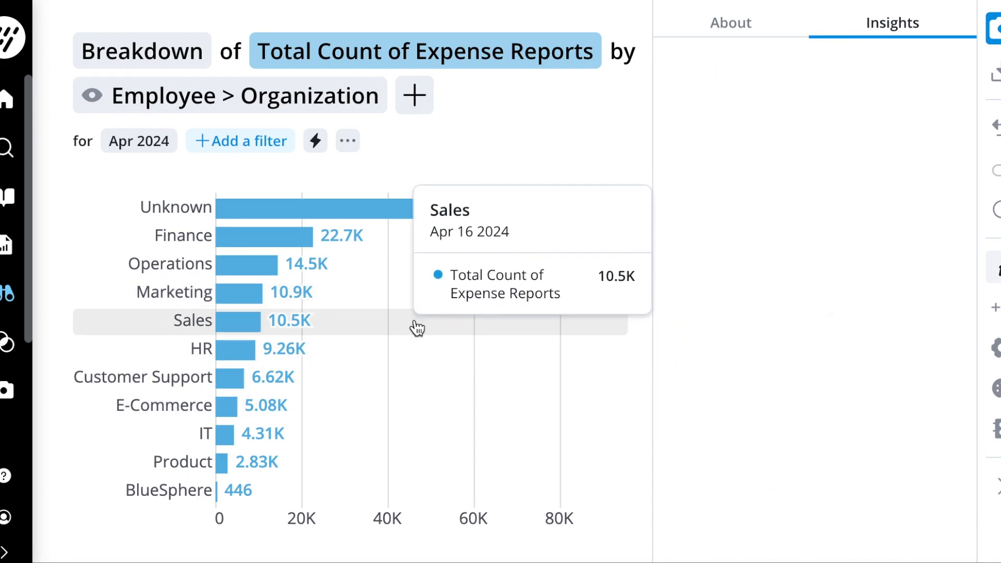
pyautogui.scroll(-3, 748, 209)
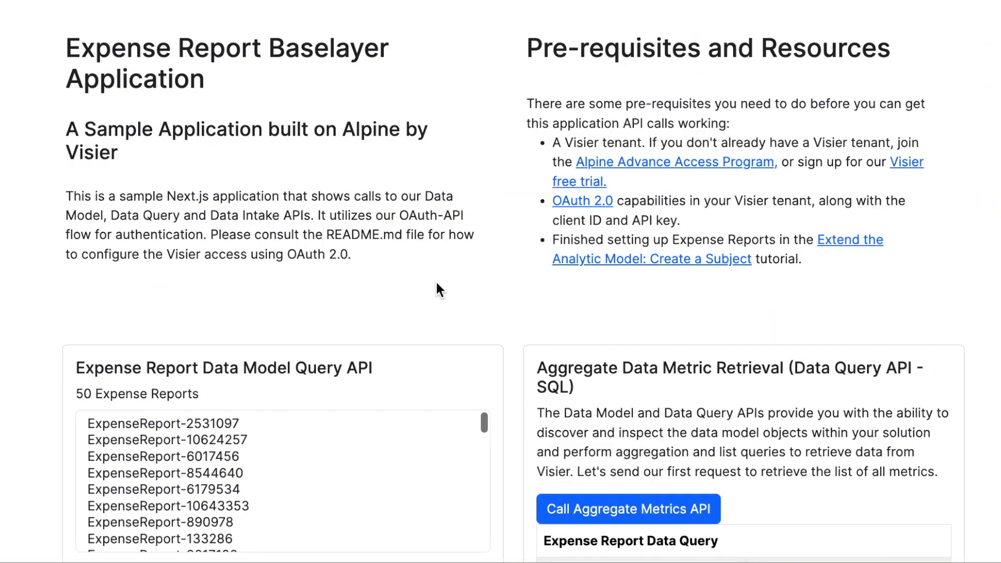
# - In the Expense Report Baselayer Application, browse the Data Model Query API list and inspect the properties of several expense reports
pyautogui.scroll(-5, 436, 283)
pyautogui.scroll(-3, 437, 282)
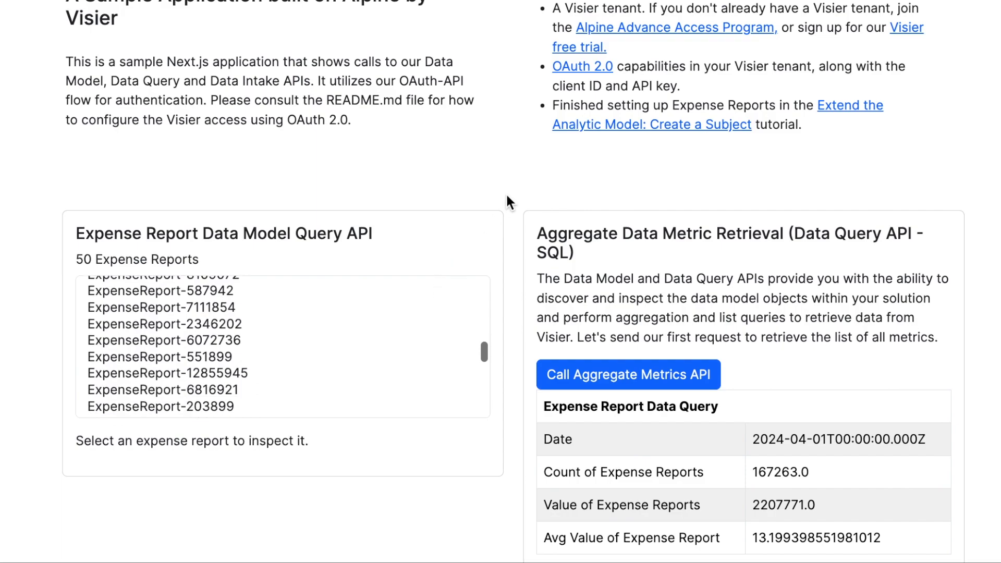
pyautogui.scroll(-3, 506, 192)
pyautogui.scroll(-1, 342, 194)
pyautogui.scroll(-3, 342, 194)
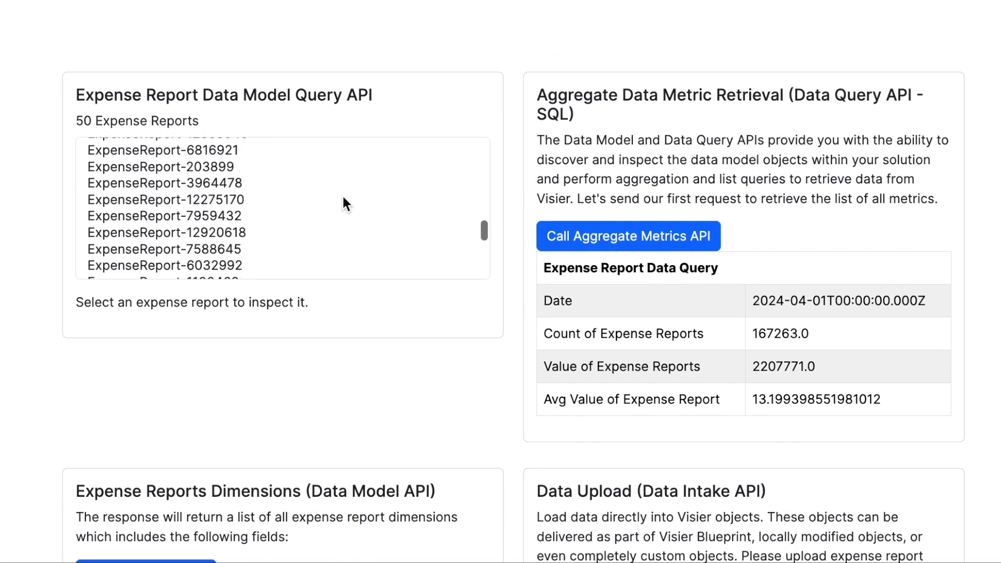
pyautogui.click(333, 214)
pyautogui.click(347, 249)
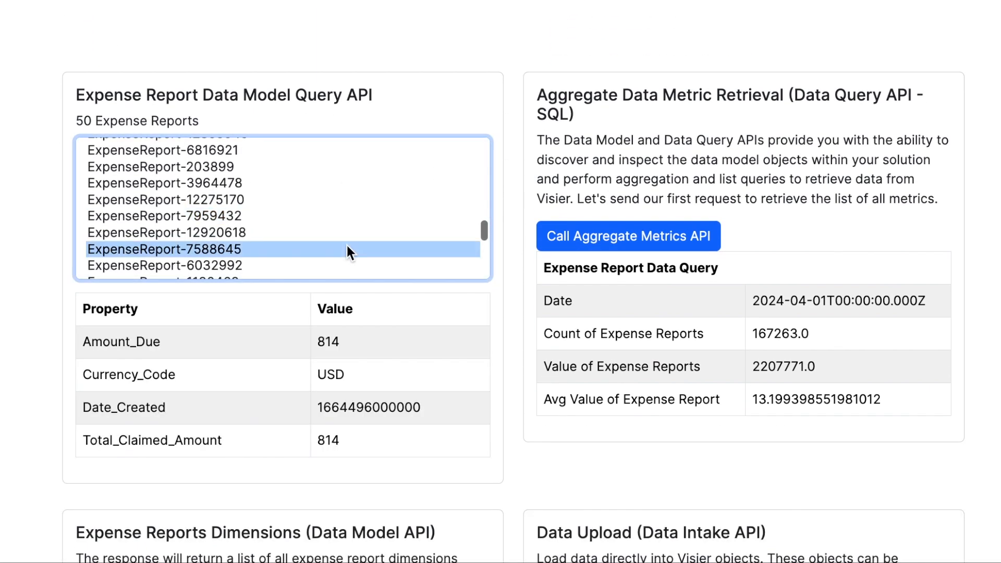
pyautogui.click(332, 168)
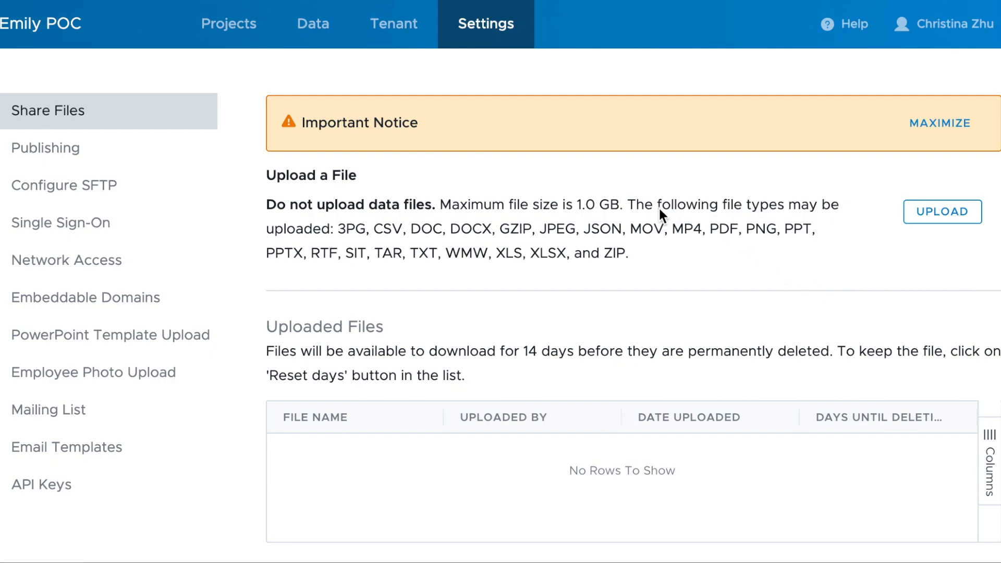
# - In the Visier tenant's administration site, open the production project and display its model's analytic objects
pyautogui.click(237, 23)
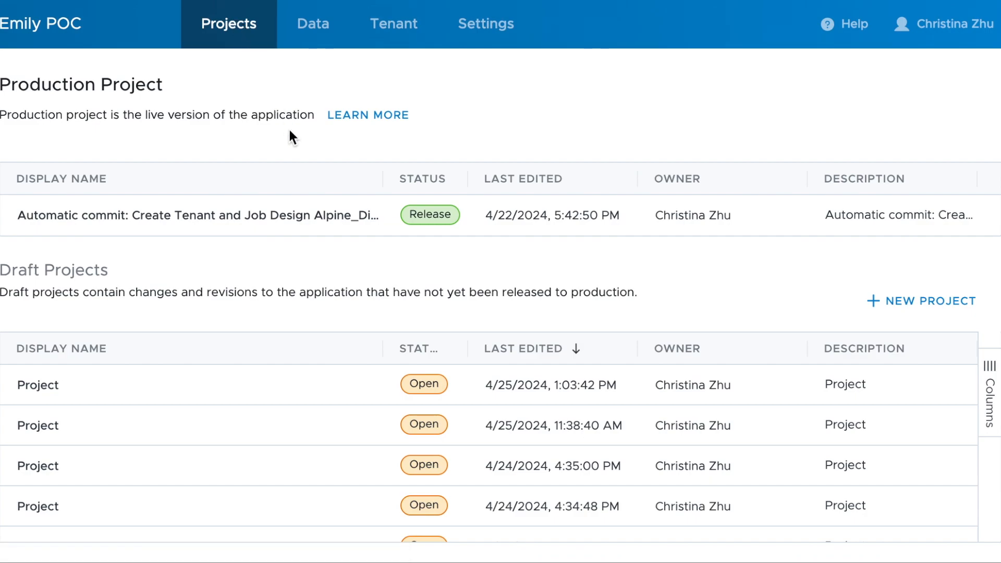
pyautogui.click(325, 219)
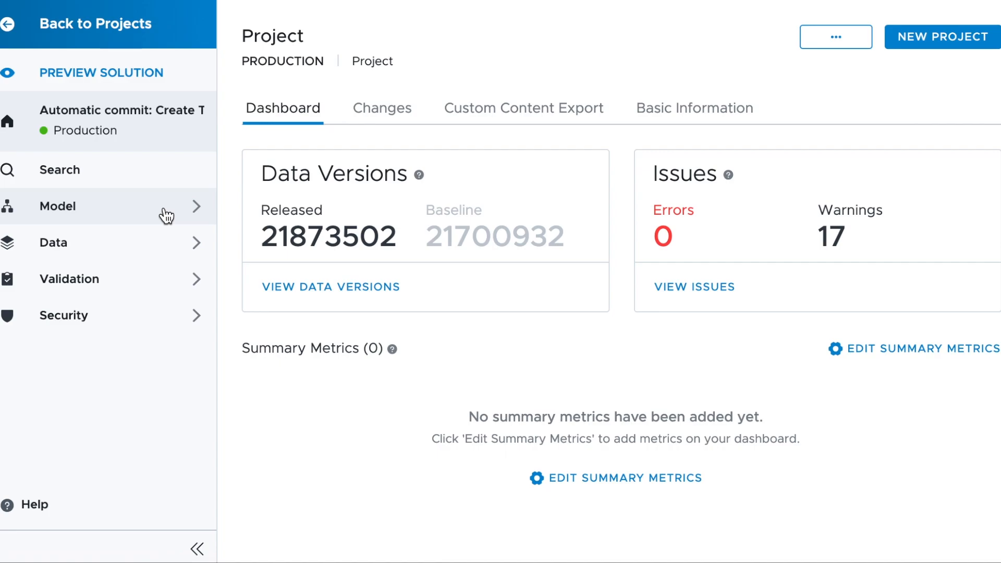
pyautogui.click(165, 215)
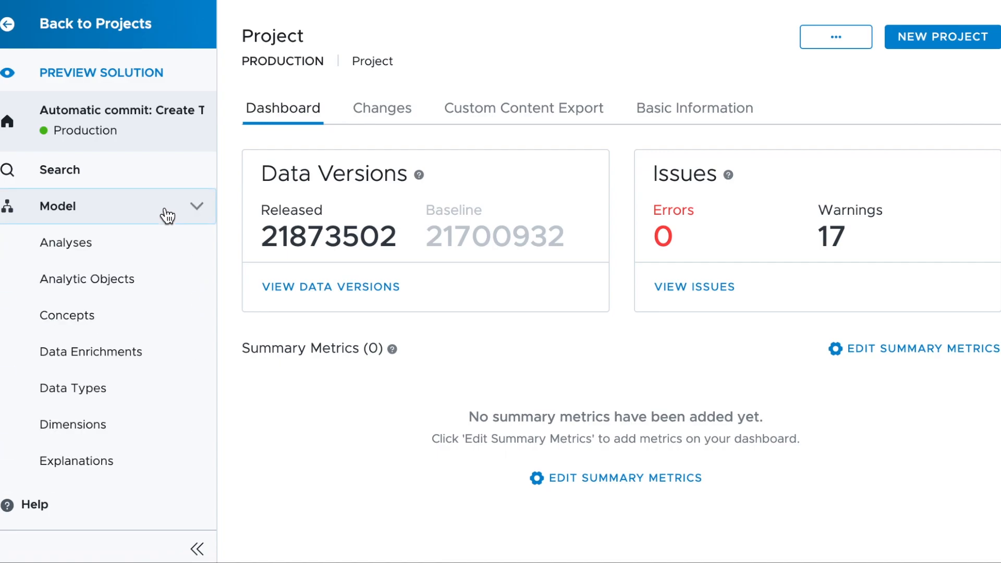
pyautogui.click(157, 296)
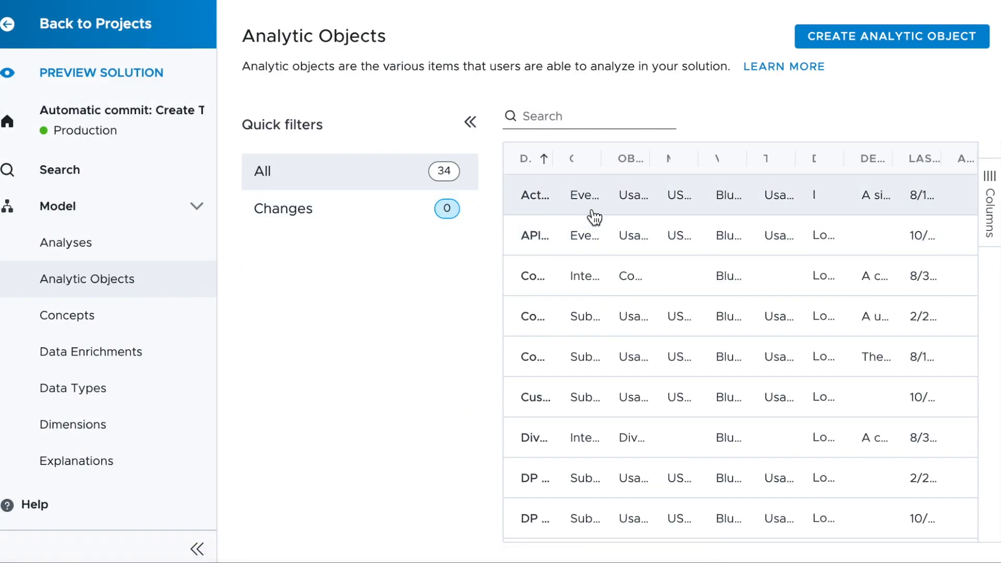
# - Make the analytic object names readable by hiding the quick filters and widening Display Name, and open the Expense Report subject
pyautogui.click(470, 123)
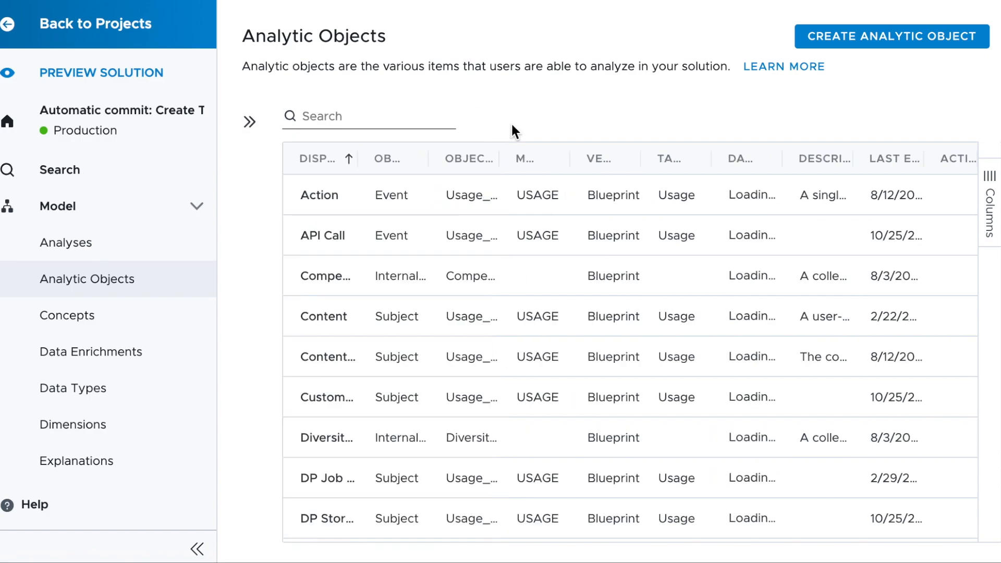
pyautogui.moveTo(366, 164); pyautogui.dragTo(556, 161)
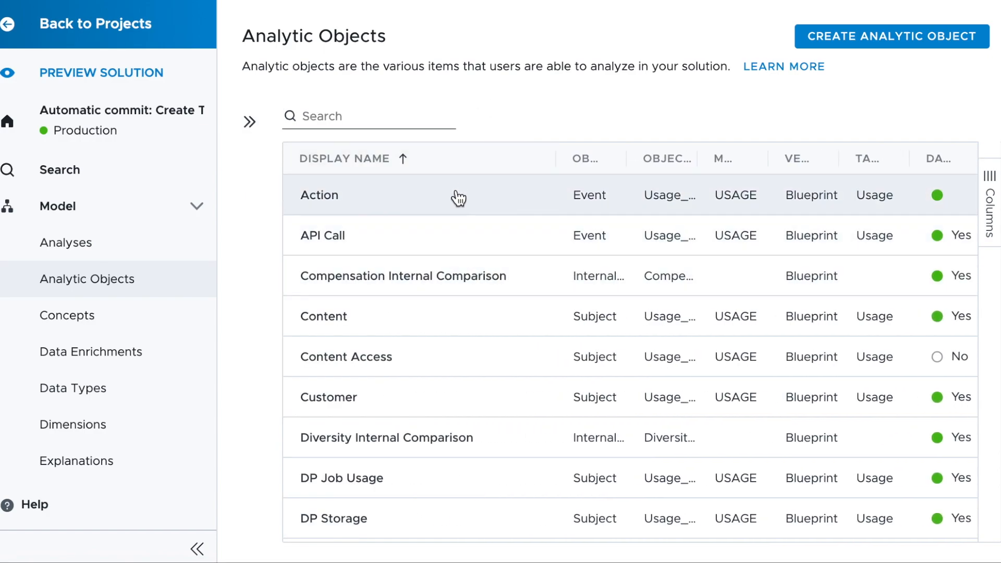
pyautogui.scroll(-2, 465, 389)
pyautogui.scroll(-1, 464, 390)
pyautogui.scroll(-2, 463, 295)
pyautogui.scroll(-2, 464, 295)
pyautogui.scroll(-3, 462, 293)
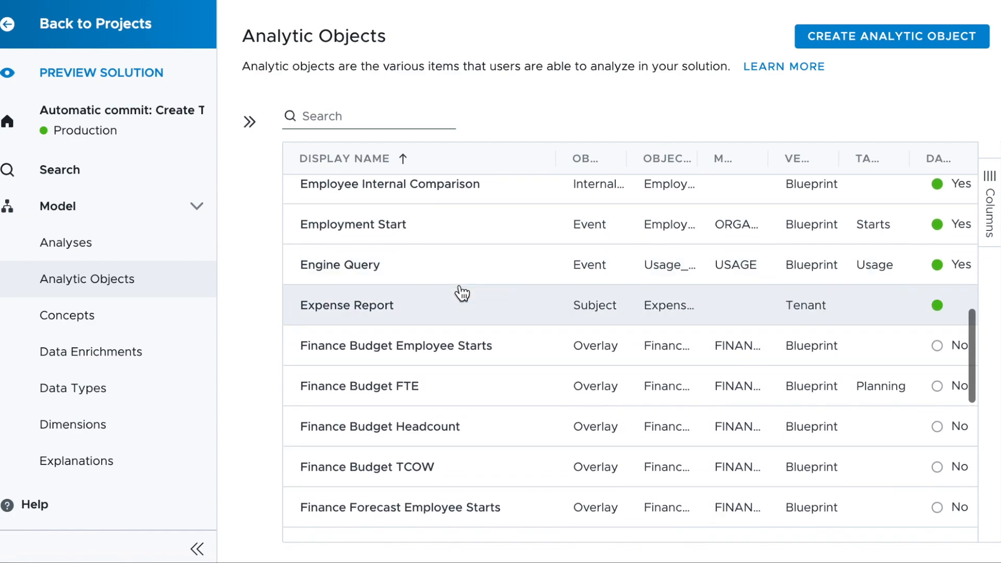
pyautogui.click(420, 305)
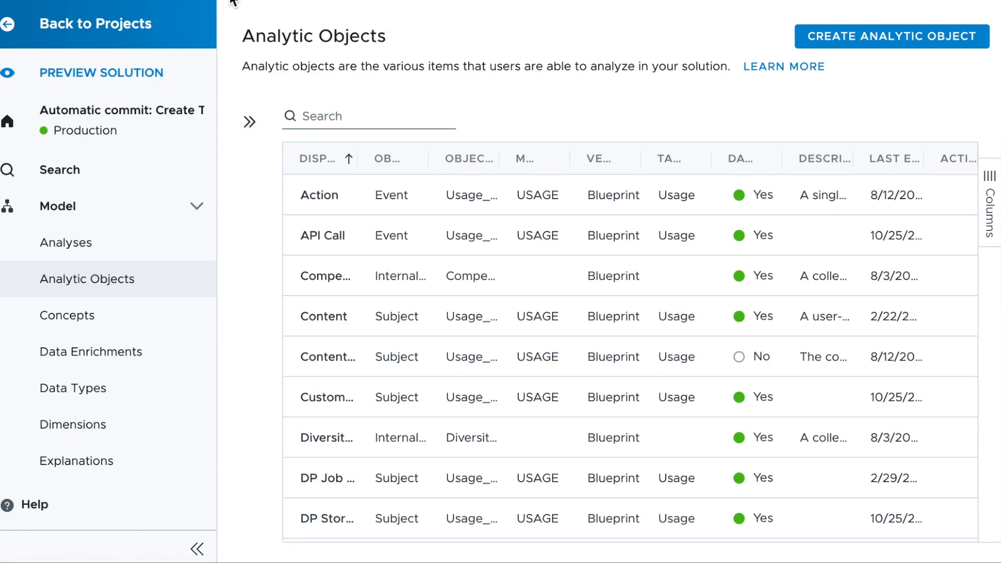
# - Create a draft project named "Onboard Expense Report" with the description "Creating expense report subject and related objects."
pyautogui.click(174, 25)
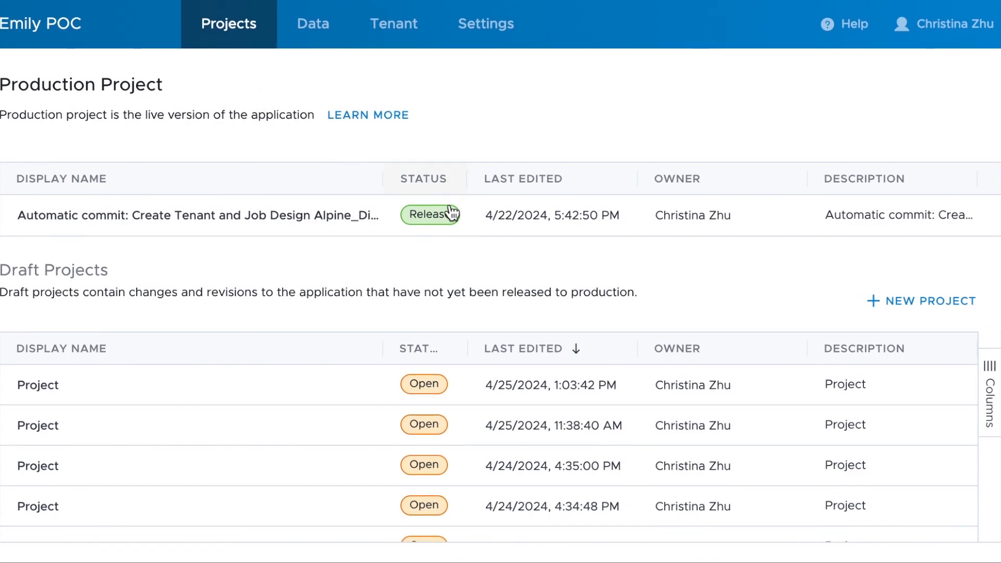
pyautogui.click(925, 301)
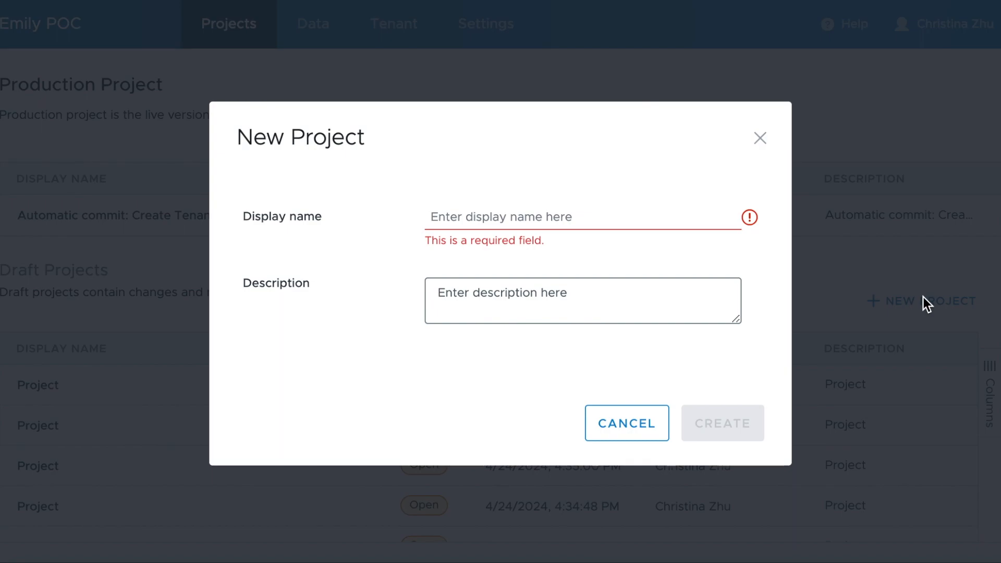
pyautogui.write('Onboard Expense Report')
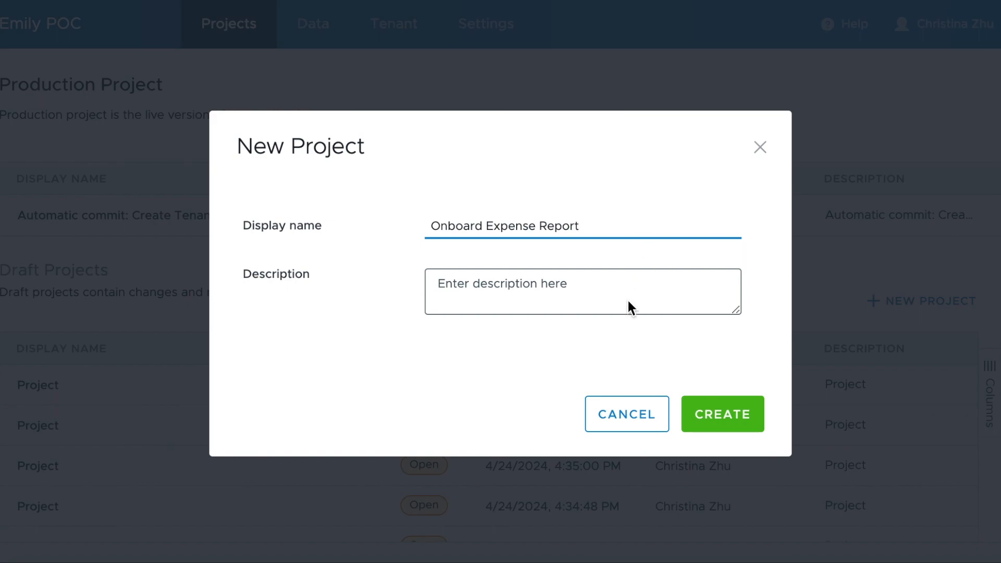
pyautogui.click(631, 310)
pyautogui.write('Creating expense report subj')
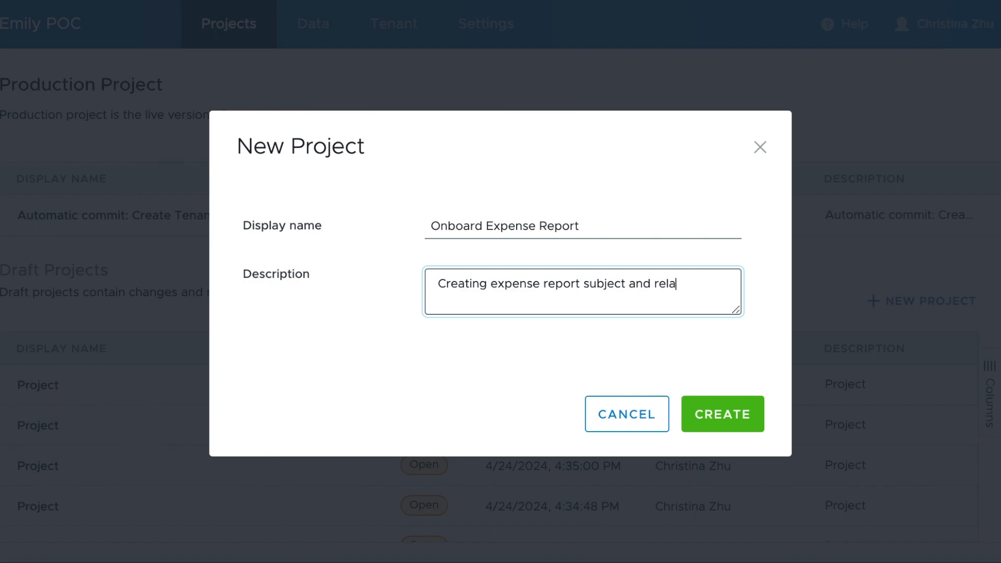
pyautogui.write('ects.')
pyautogui.click(722, 422)
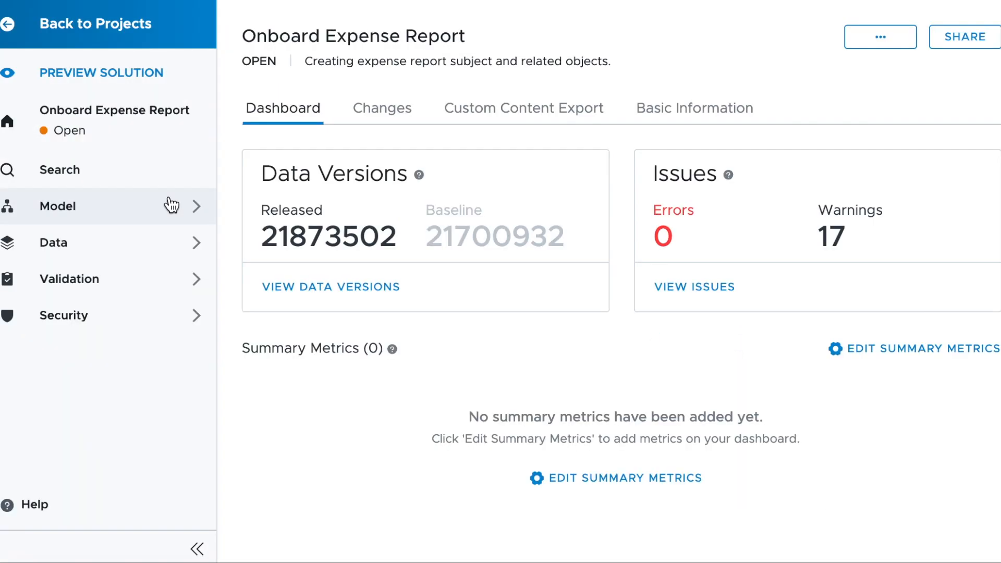
# - Create an analytic object of type Subject named "Expense Report" with the description "We are creating an expense report!"
pyautogui.click(171, 205)
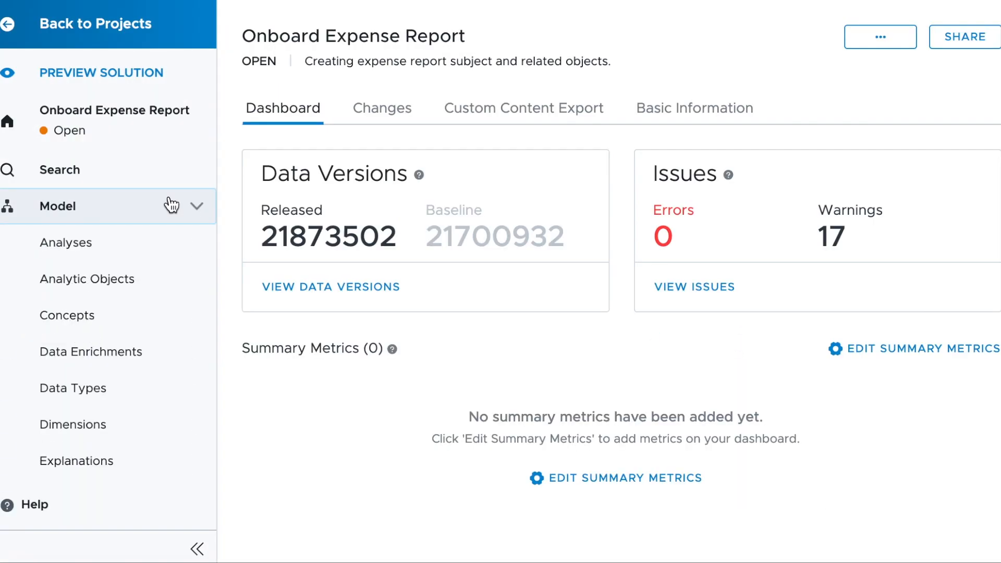
pyautogui.scroll(-3, 170, 202)
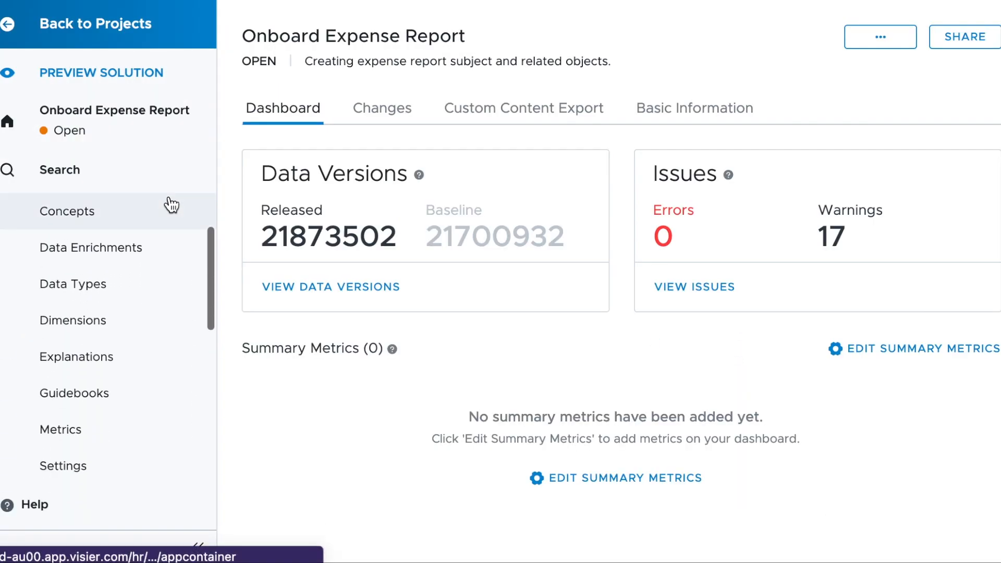
pyautogui.scroll(3, 168, 264)
pyautogui.click(164, 280)
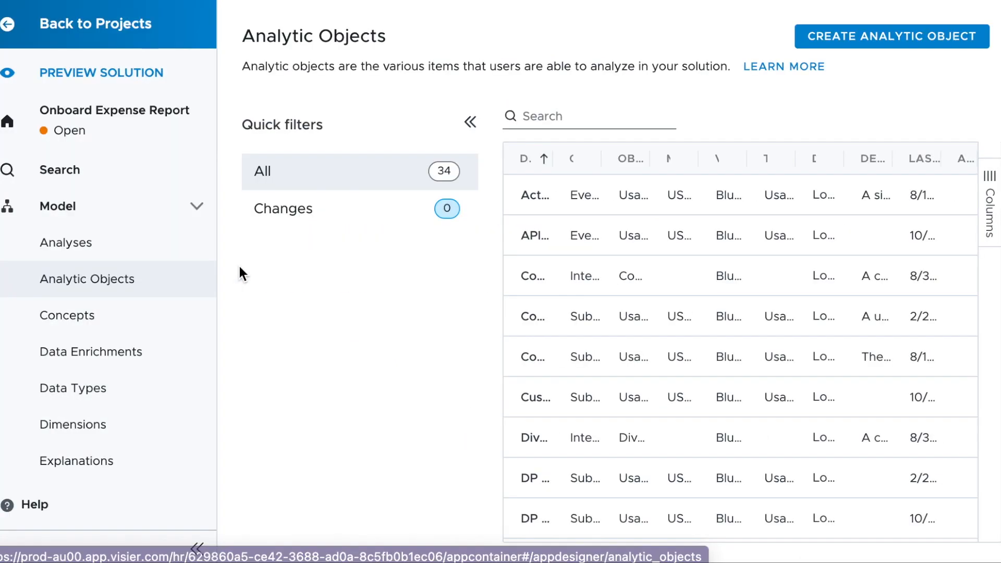
pyautogui.click(867, 37)
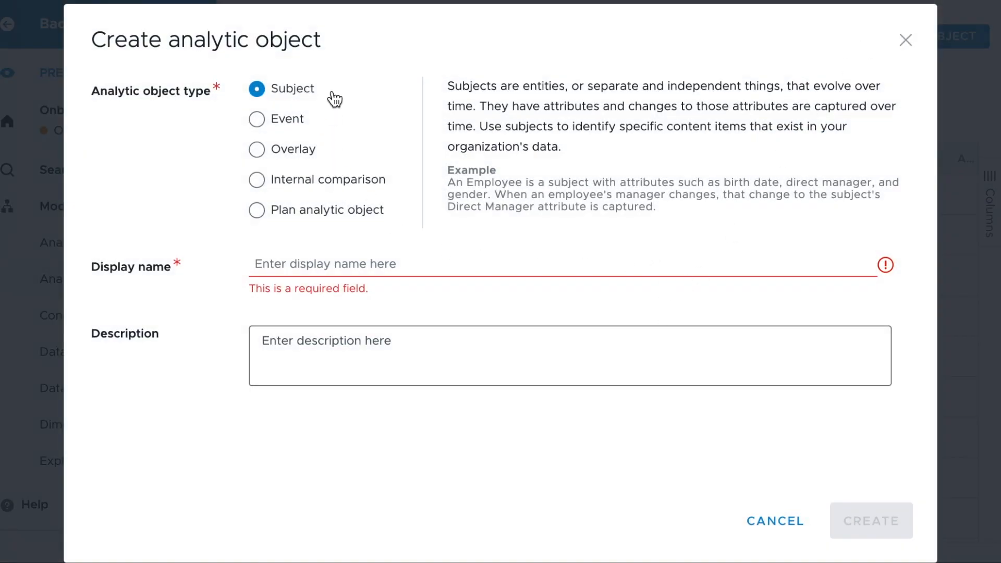
pyautogui.write('Expense Report')
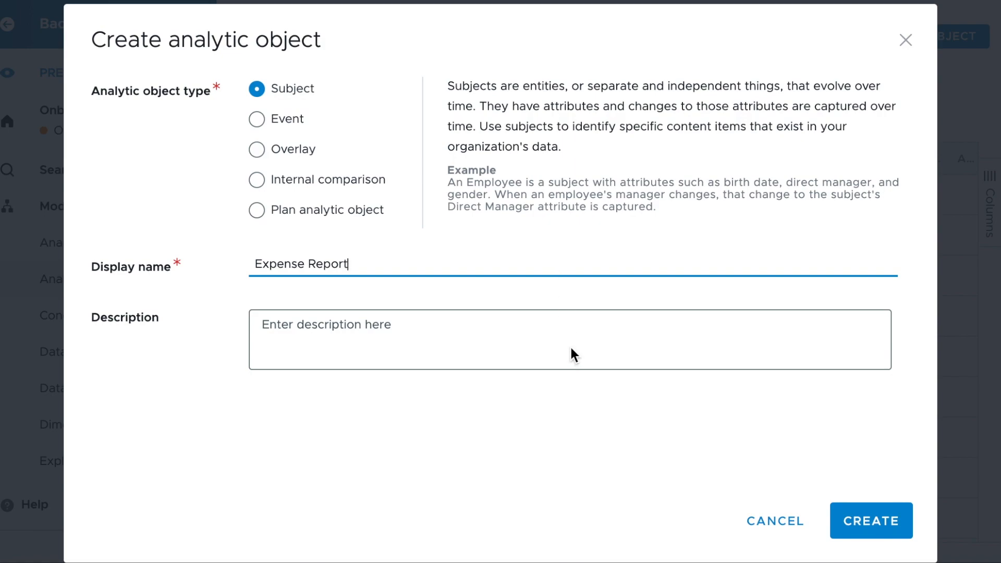
pyautogui.click(569, 342)
pyautogui.write('W')
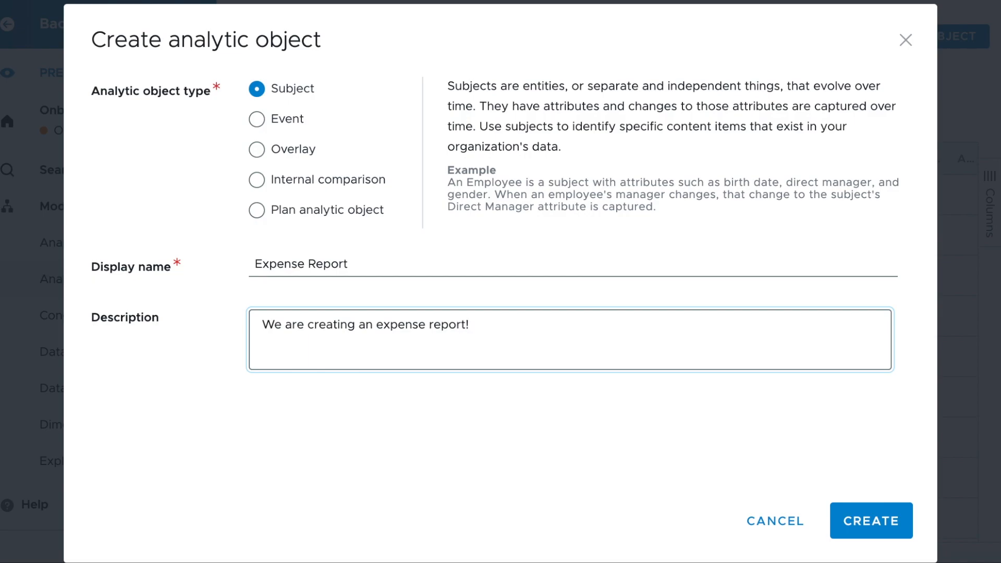
pyautogui.click(864, 531)
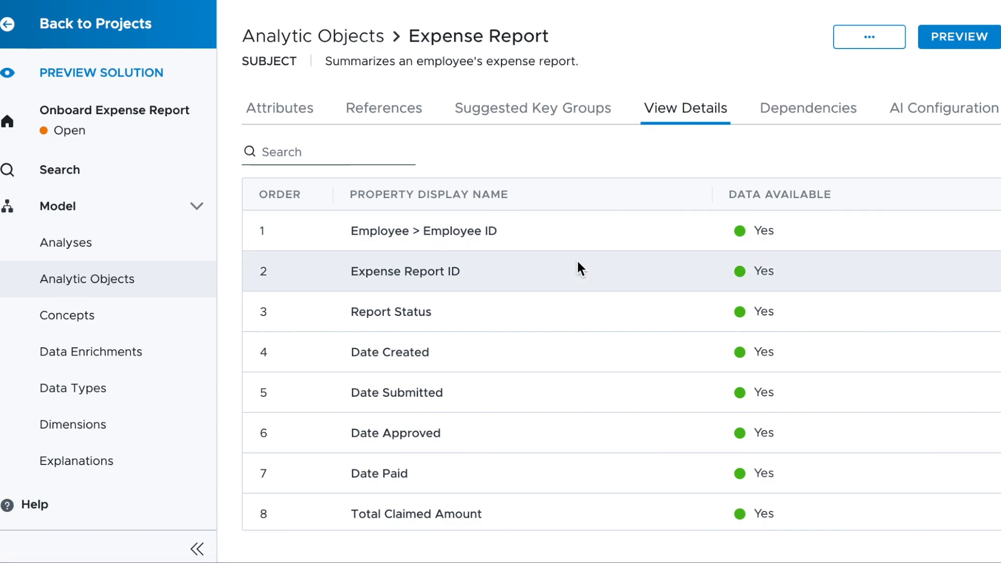
# - Review the Expense Report subject's view details and its list of attributes
pyautogui.scroll(-1, 571, 313)
pyautogui.scroll(1, 571, 313)
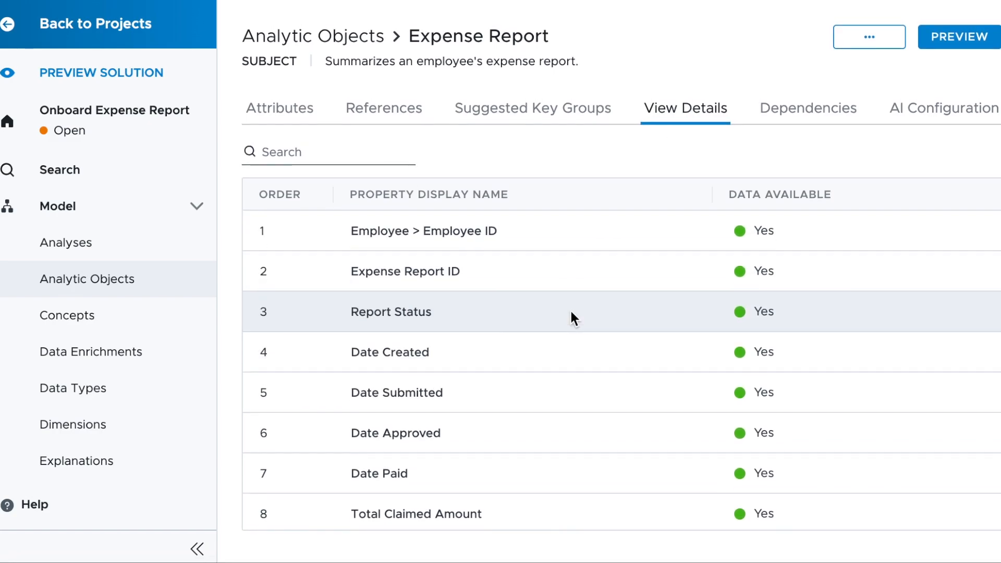
pyautogui.click(416, 119)
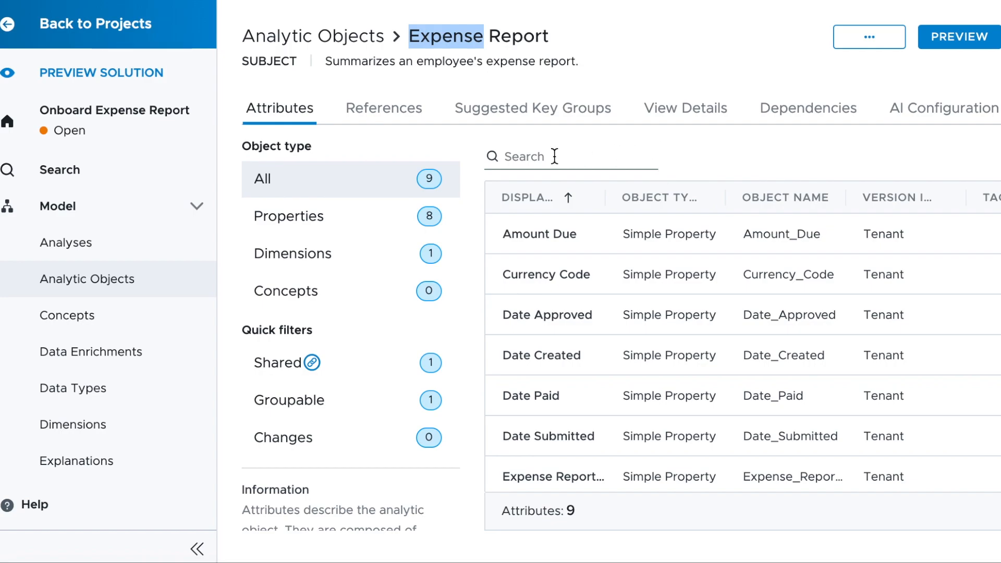
pyautogui.scroll(-2, 466, 238)
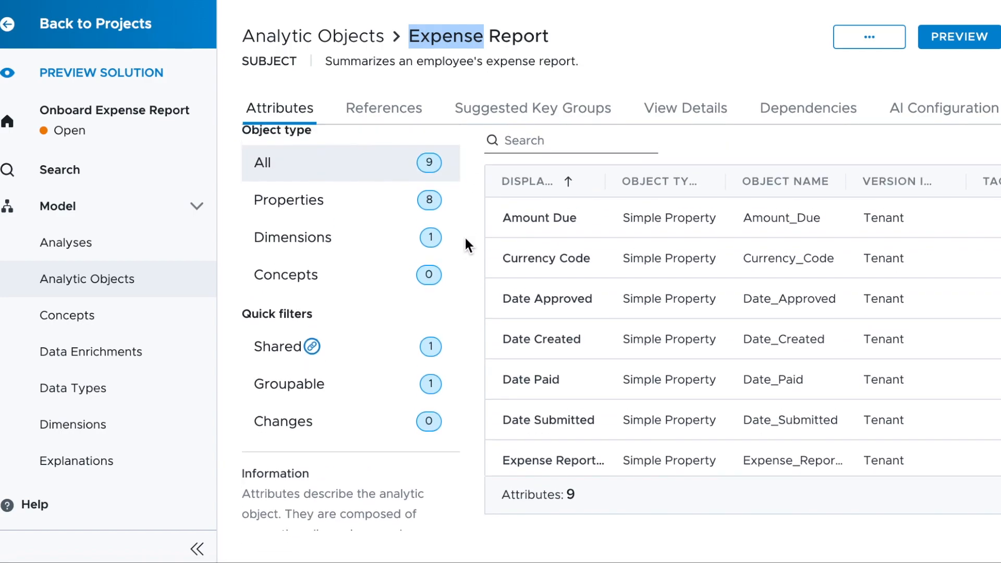
pyautogui.scroll(2, 466, 238)
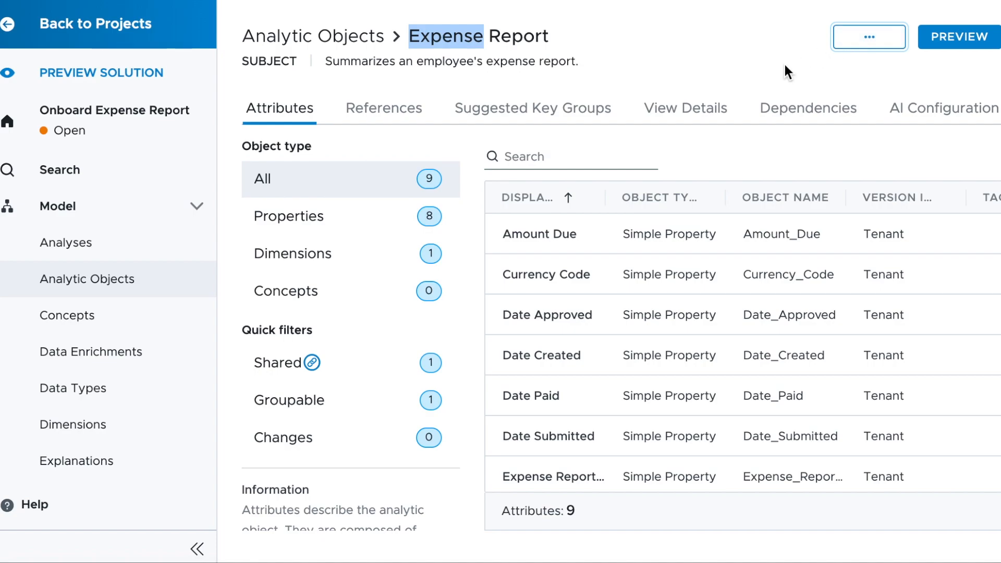
# - Draft a simple property of data type Text named "our new property" for the Expense Report subject
pyautogui.hscroll(3, 719, 159)
pyautogui.hscroll(8, 719, 155)
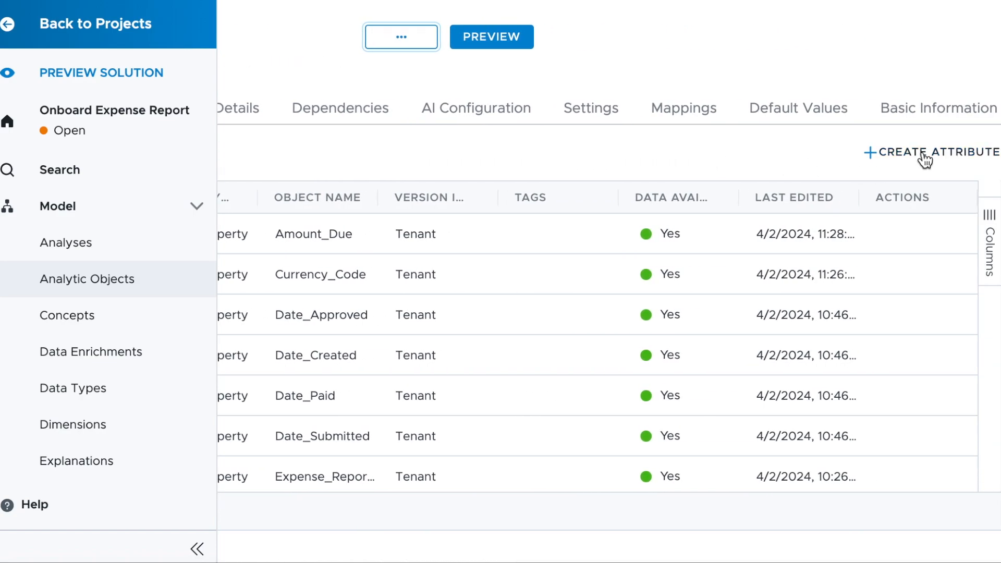
pyautogui.click(926, 156)
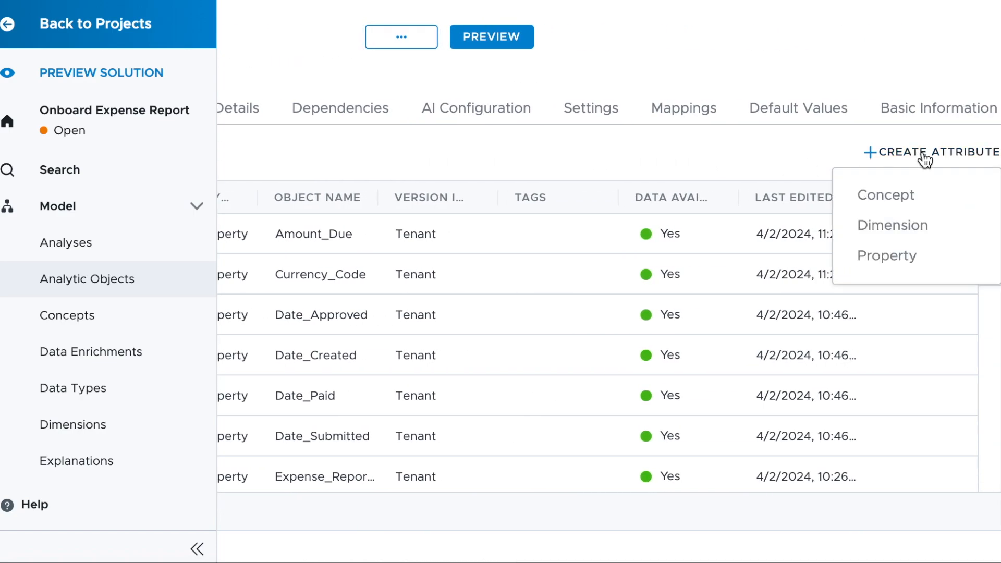
pyautogui.click(908, 260)
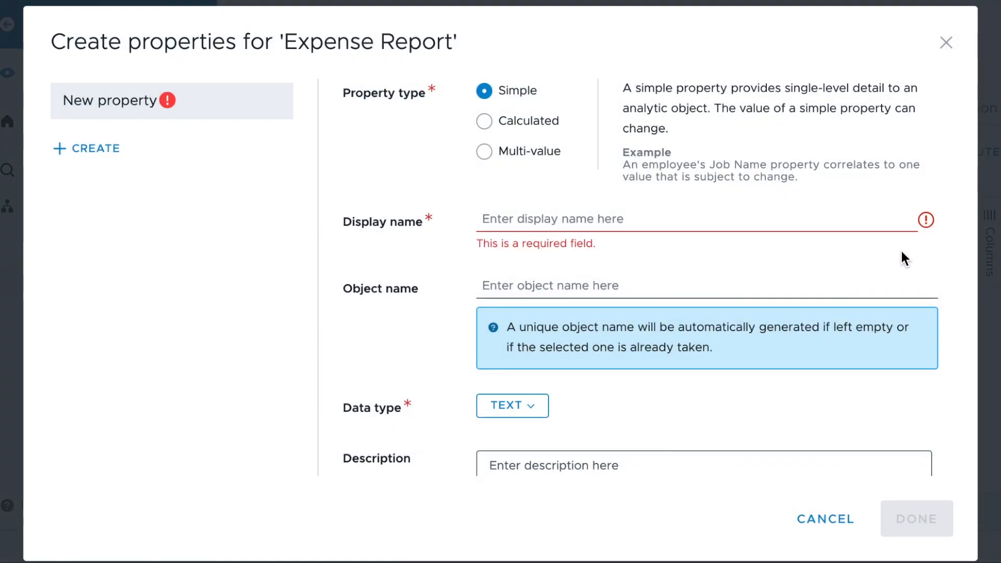
pyautogui.click(756, 218)
pyautogui.write('our new ')
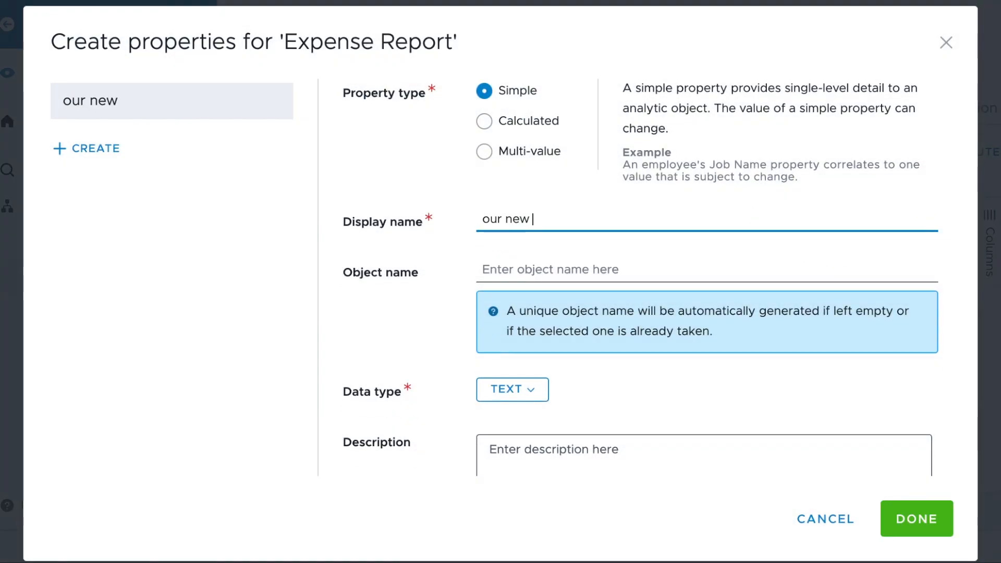
pyautogui.write('proper')
pyautogui.press('XF86AudioMute')
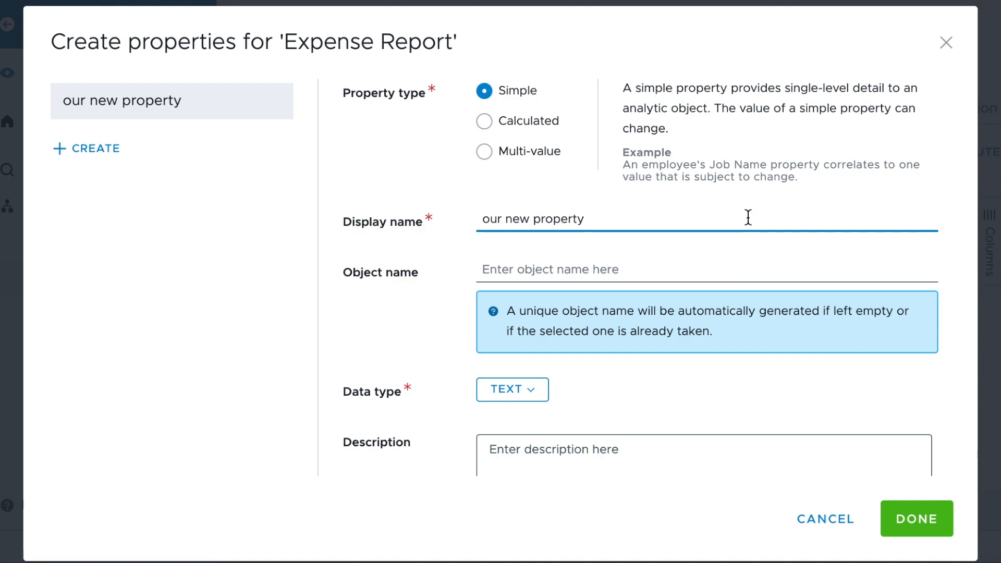
pyautogui.scroll(-3, 740, 274)
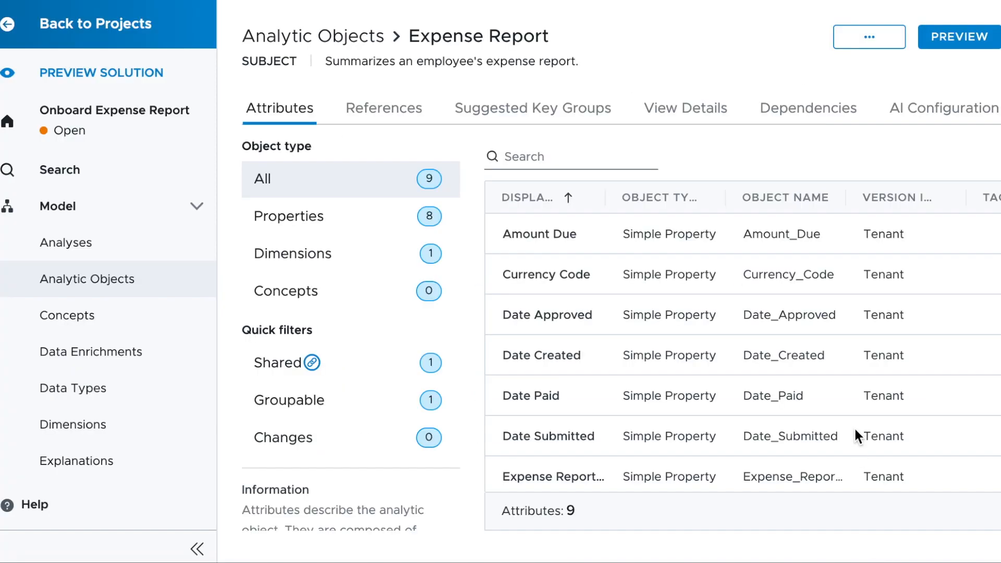
# - Review the Expense Report attributes with a wider Object Type column, and view the Report Status dimension before returning to the subject
pyautogui.hscroll(5, 858, 436)
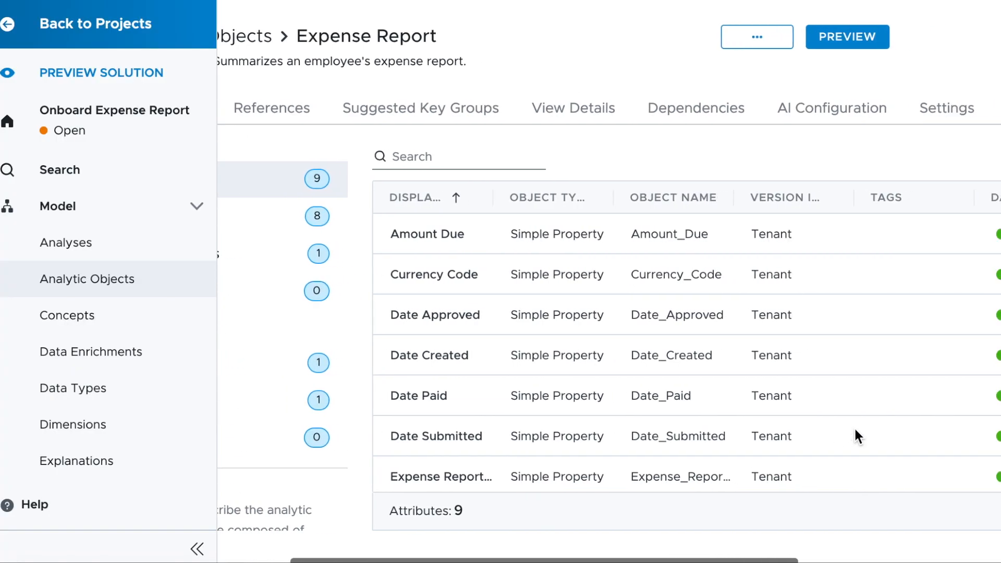
pyautogui.hscroll(-5, 855, 430)
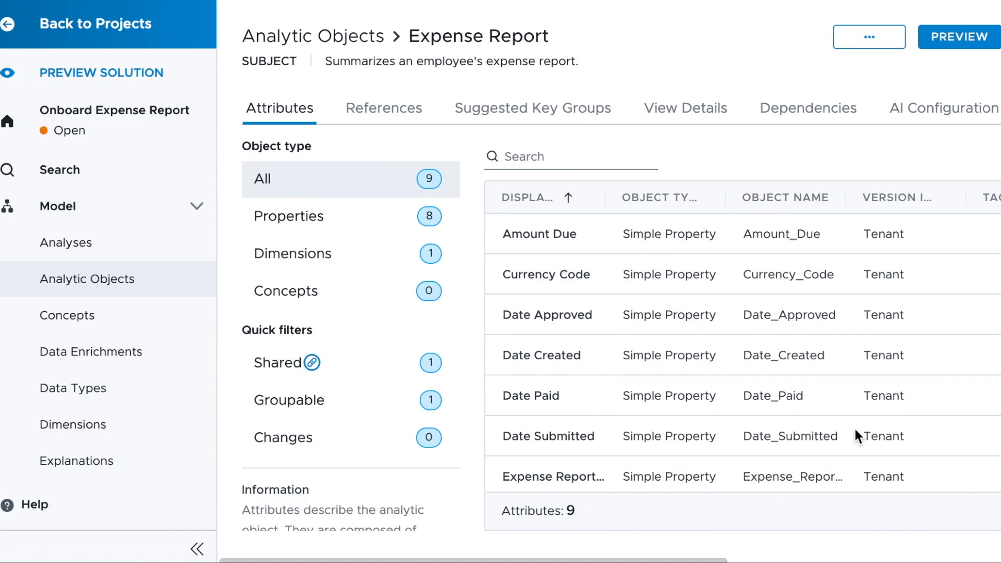
pyautogui.scroll(-1, 627, 368)
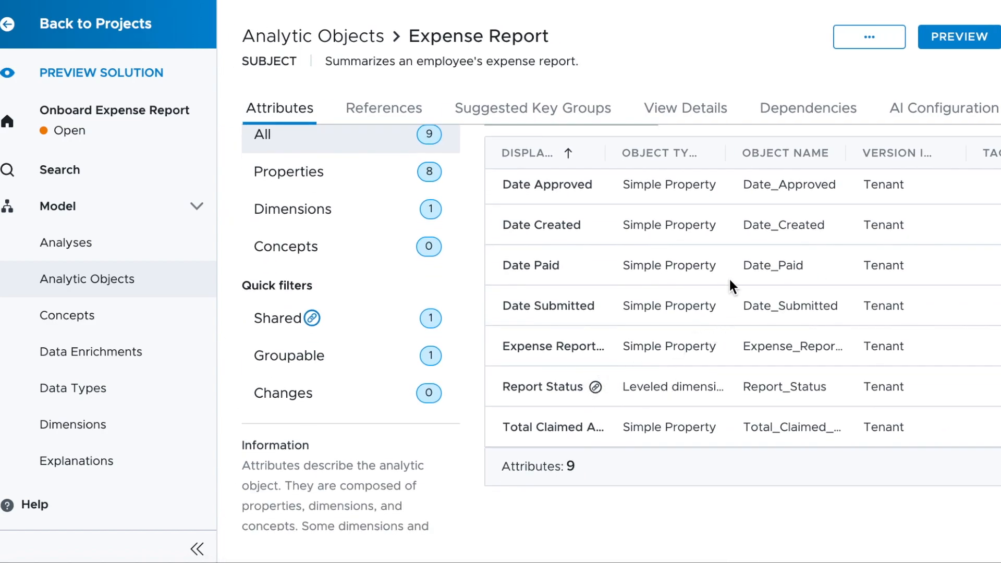
pyautogui.click(729, 149)
pyautogui.moveTo(726, 153); pyautogui.dragTo(808, 153)
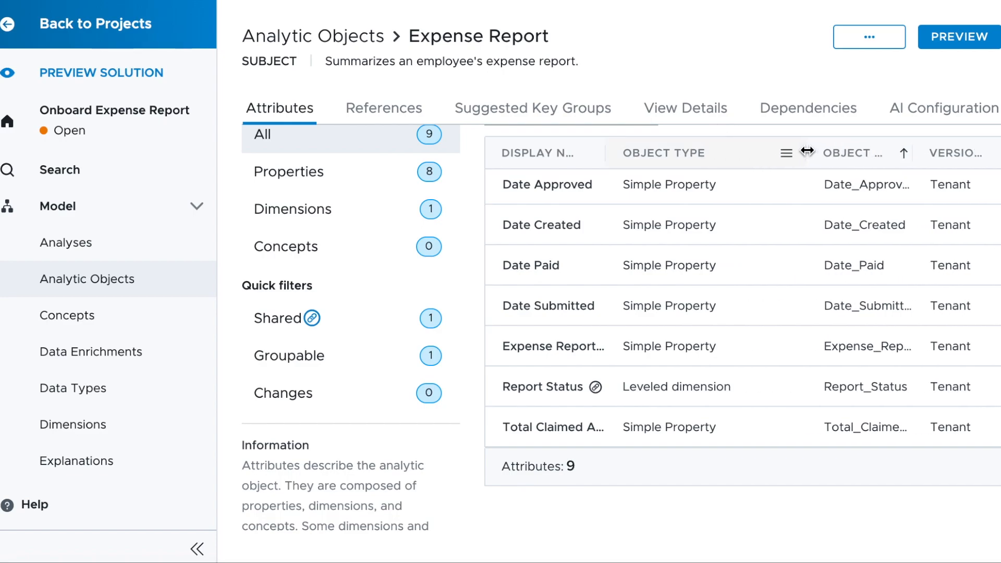
pyautogui.click(681, 386)
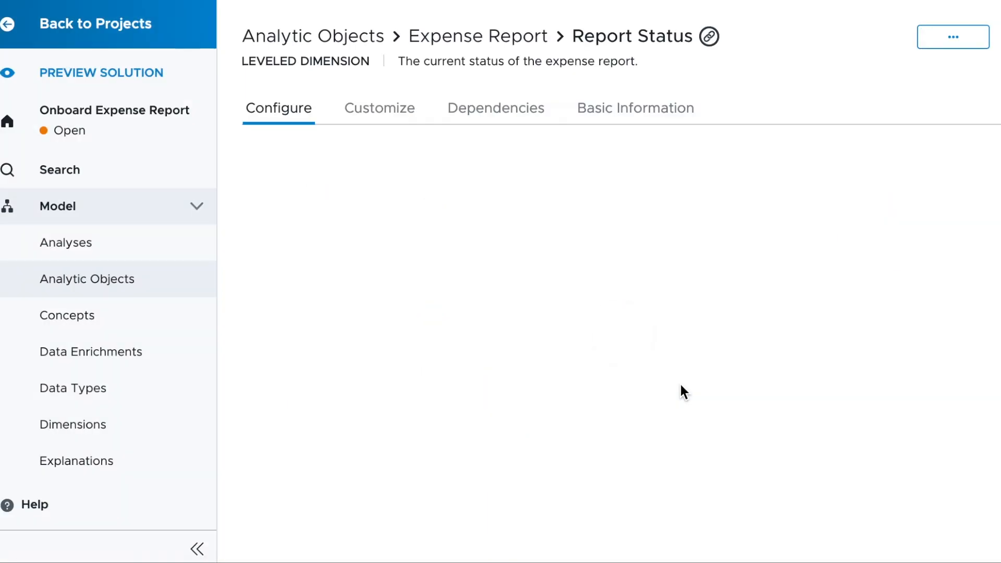
pyautogui.click(500, 33)
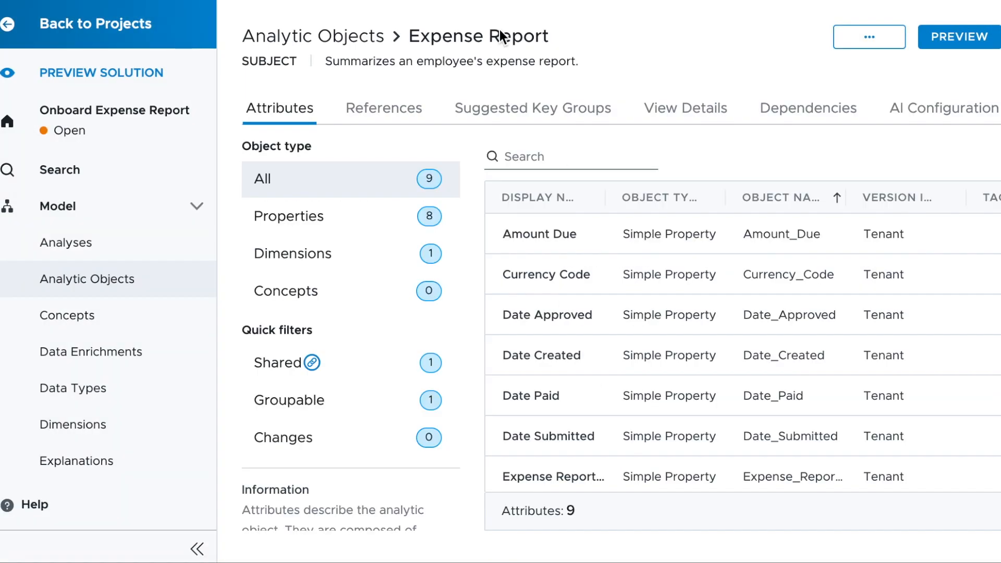
# - Start a new dimension of type Leveled for the Expense Report subject and make it shared
pyautogui.hscroll(5, 640, 163)
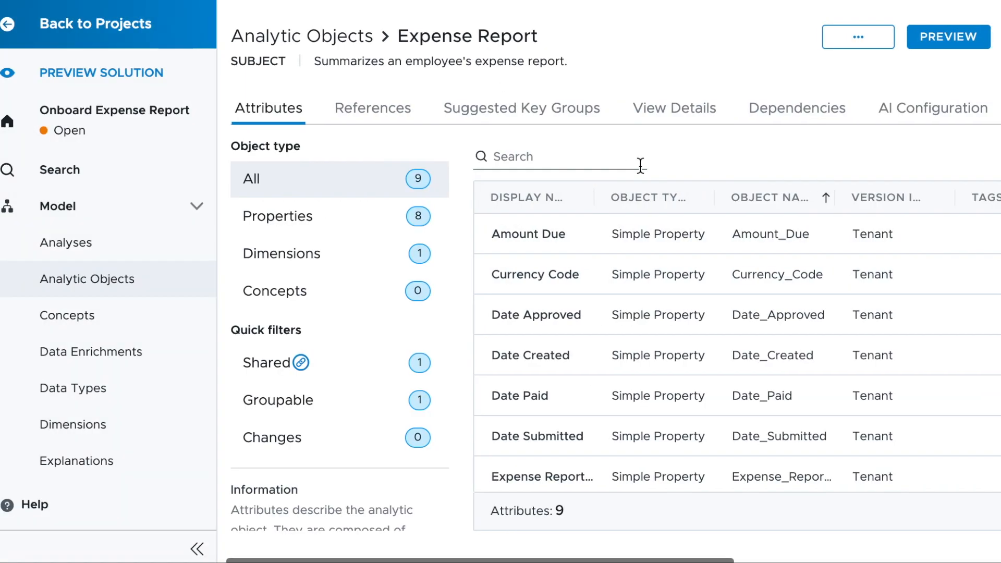
pyautogui.hscroll(5, 640, 163)
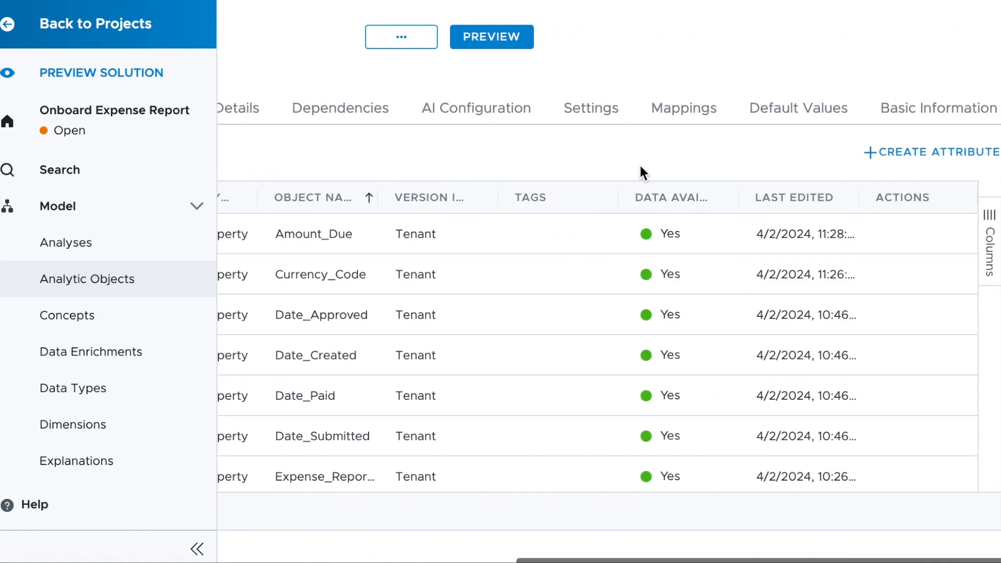
pyautogui.click(942, 163)
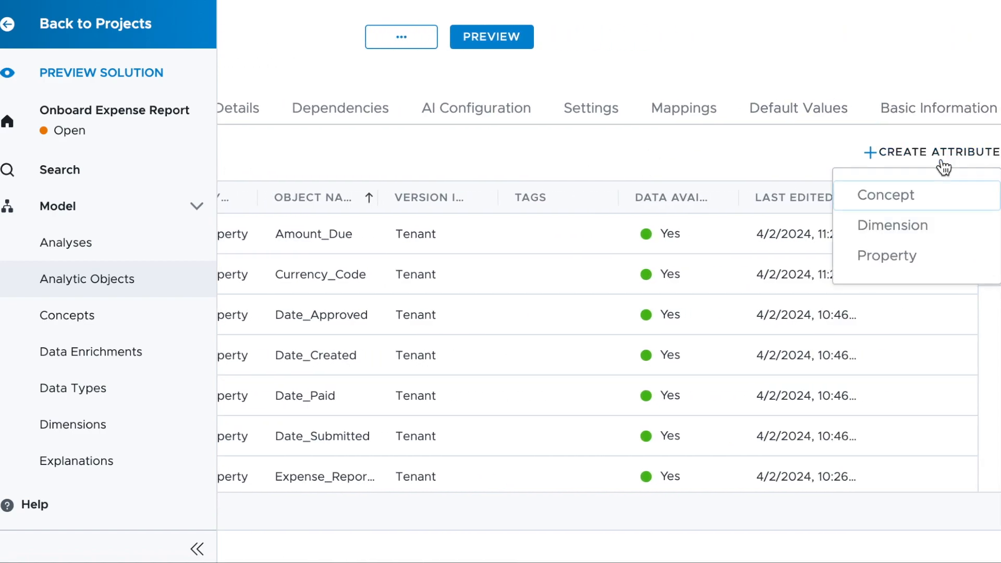
pyautogui.click(937, 226)
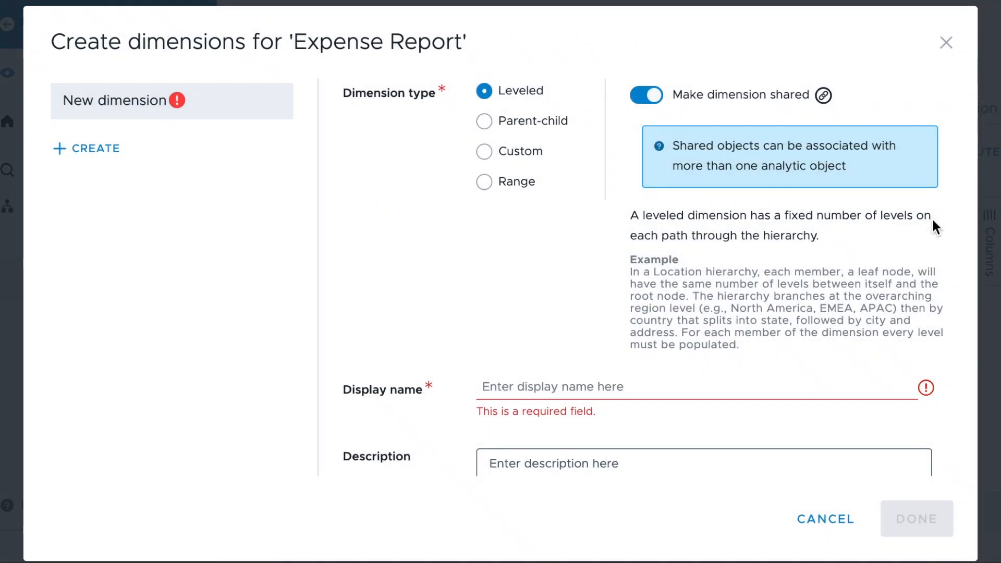
pyautogui.click(485, 92)
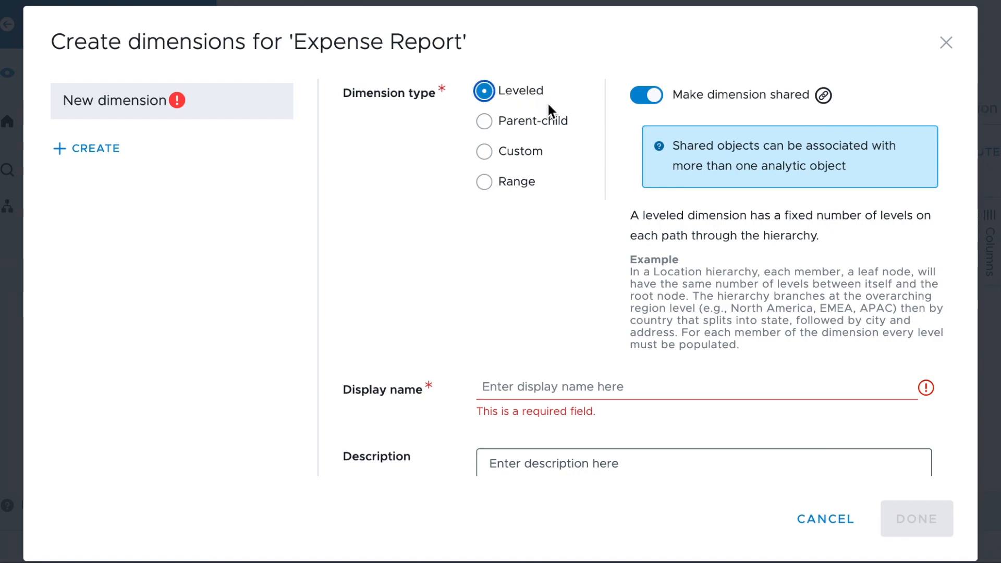
pyautogui.scroll(-2, 569, 157)
pyautogui.scroll(2, 570, 158)
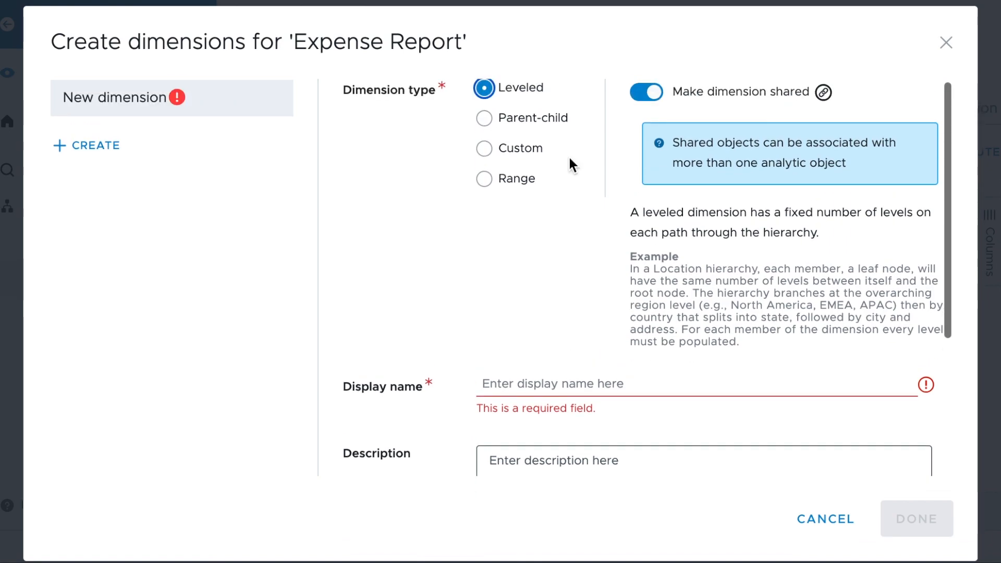
pyautogui.click(648, 93)
pyautogui.click(648, 95)
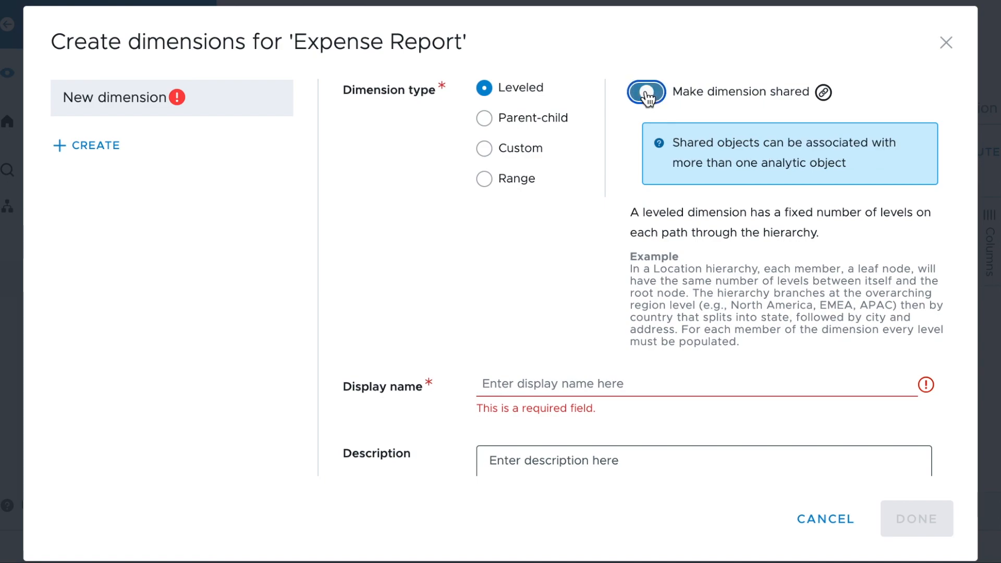
pyautogui.click(647, 96)
pyautogui.click(647, 96)
pyautogui.click(648, 96)
pyautogui.click(648, 96)
pyautogui.scroll(-5, 626, 156)
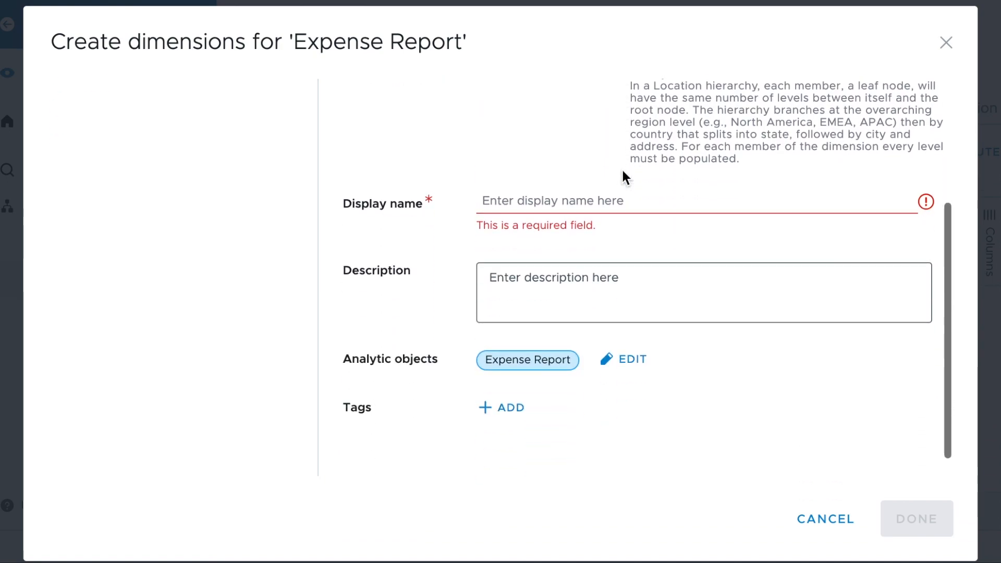
# - Enter "report status" as the new dimension's display name and go to its description
pyautogui.click(621, 201)
pyautogui.write('re[po')
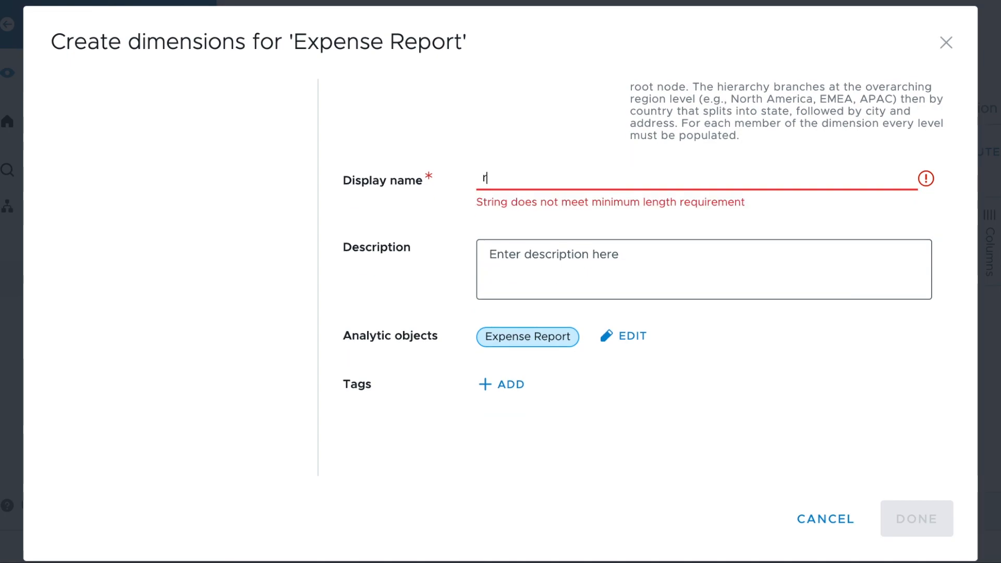
pyautogui.press('BackSpace')
pyautogui.press('BackSpace')
pyautogui.press('BackSpace')
pyautogui.write('port status')
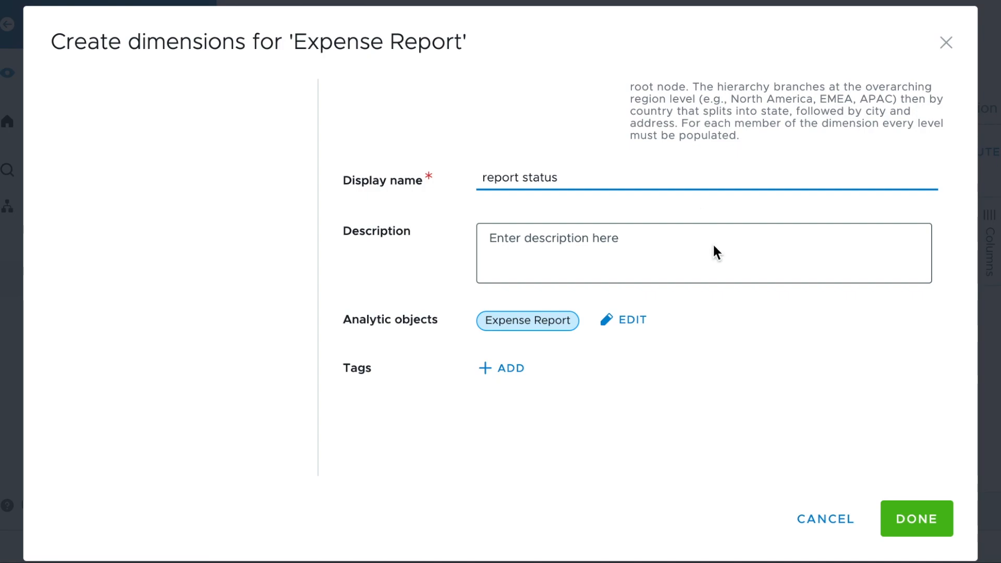
pyautogui.click(715, 263)
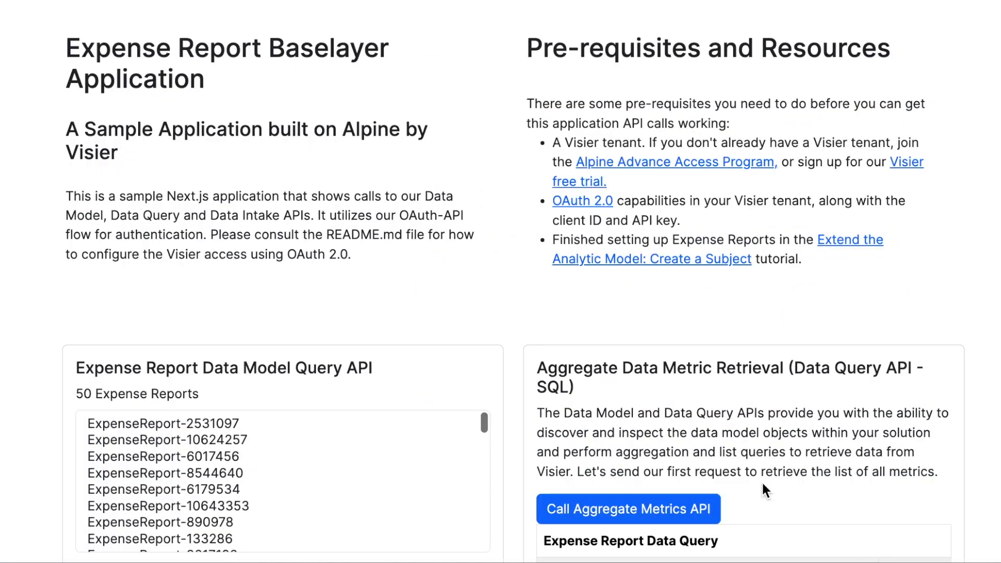
# - Examine the Expense Report data model and its property IDs in the Expense Report Baselayer sample application
pyautogui.scroll(-15, 540, 321)
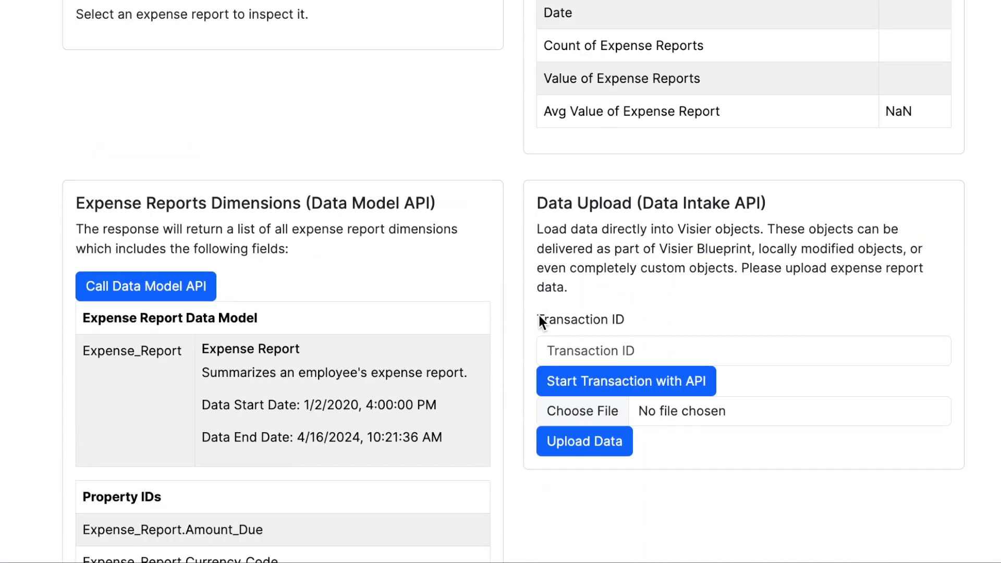
pyautogui.scroll(-3, 538, 320)
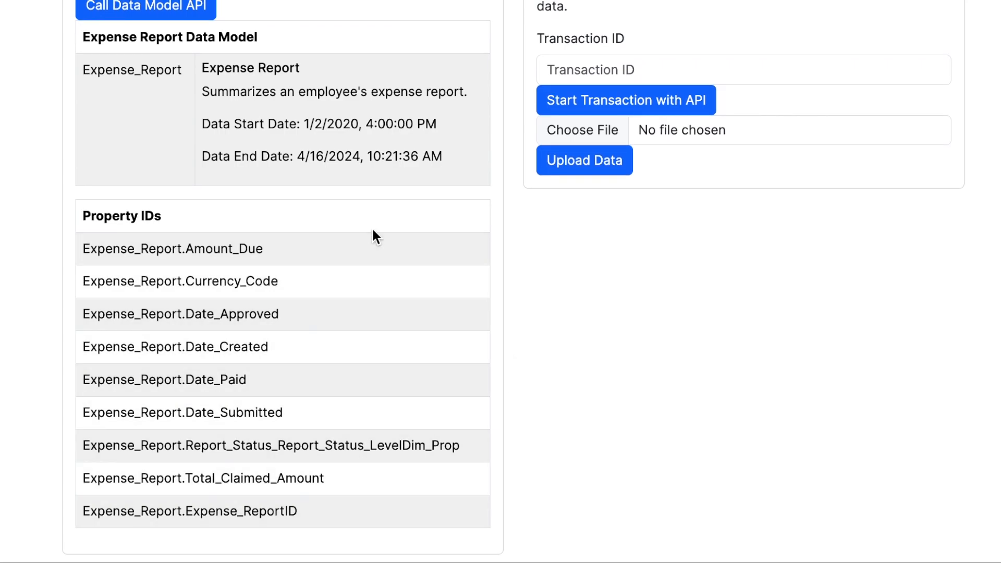
pyautogui.scroll(5, 373, 234)
pyautogui.scroll(-5, 373, 234)
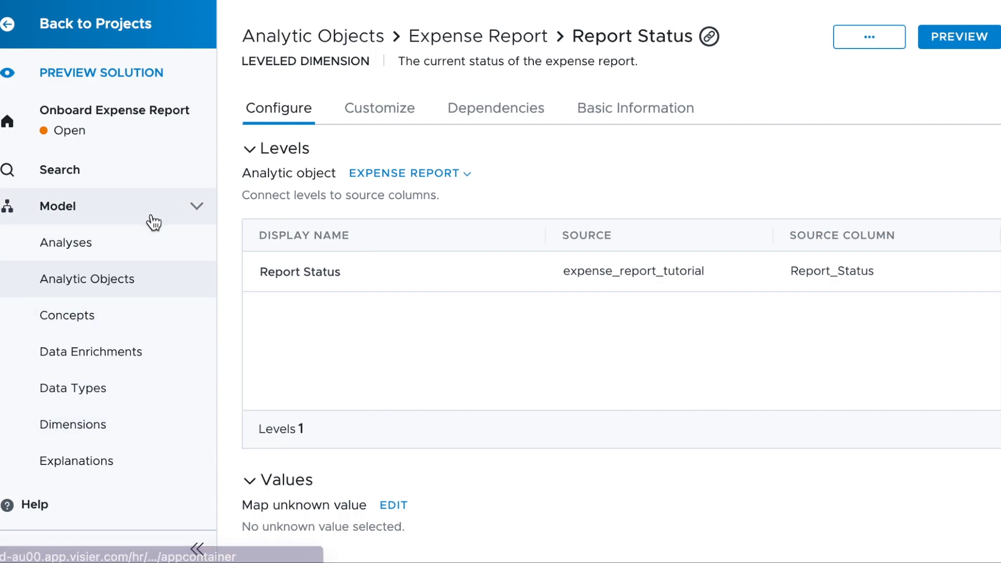
# - Open the model's Metrics list, widen its Display Name column and browse the metrics
pyautogui.scroll(-2, 155, 277)
pyautogui.scroll(-3, 155, 284)
pyautogui.click(145, 324)
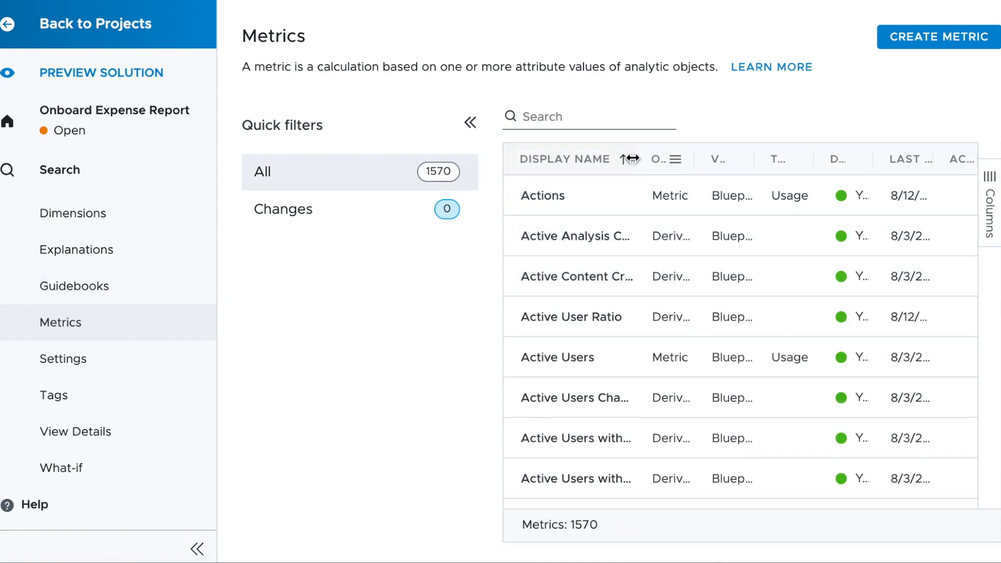
pyautogui.moveTo(631, 162); pyautogui.dragTo(736, 163)
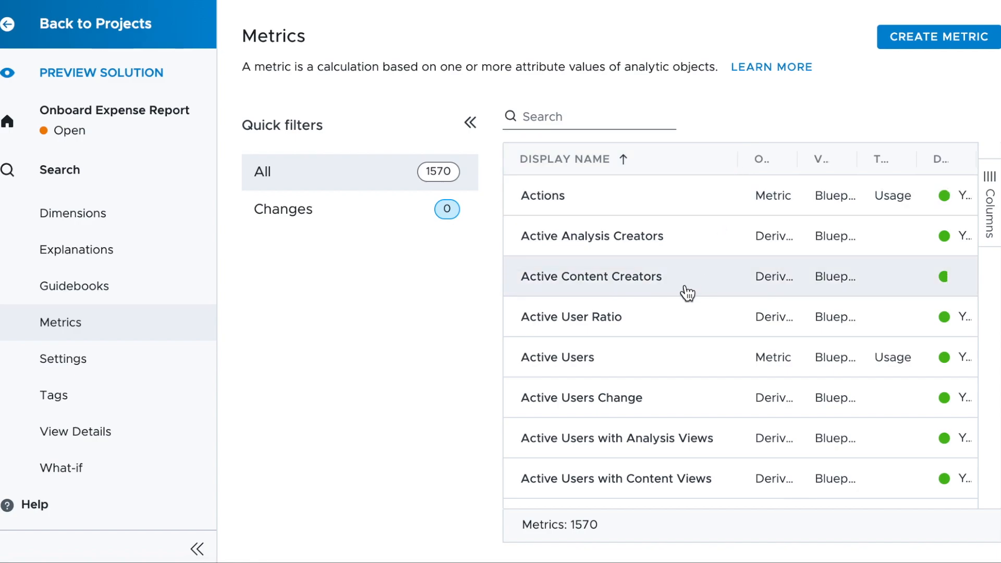
pyautogui.scroll(-1, 688, 294)
pyautogui.scroll(-10, 687, 294)
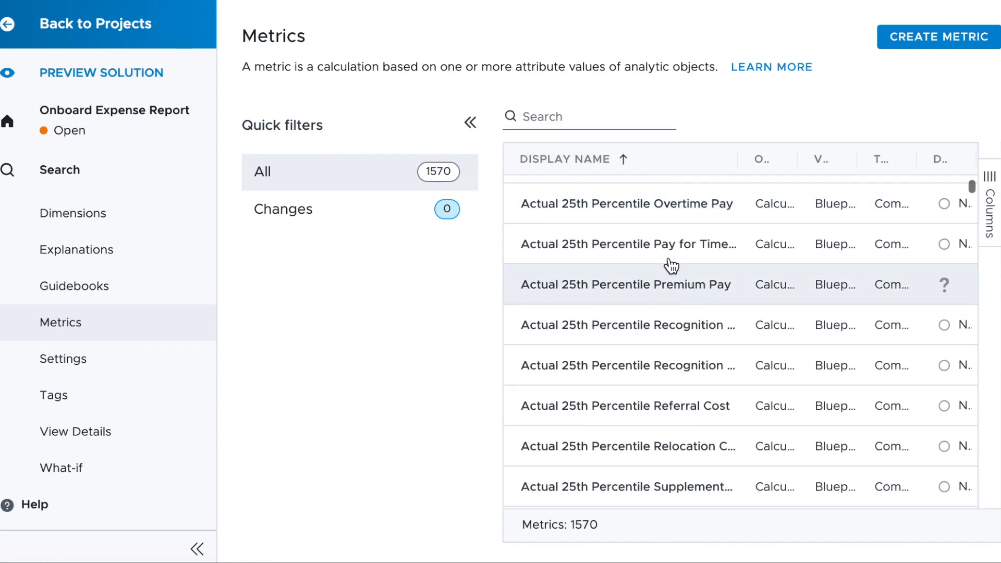
# - Search the metrics for "full", open Full-Time Equivalents (FTE) and examine the Employee.FTE_Factor sum in its formula
pyautogui.click(577, 120)
pyautogui.write('full')
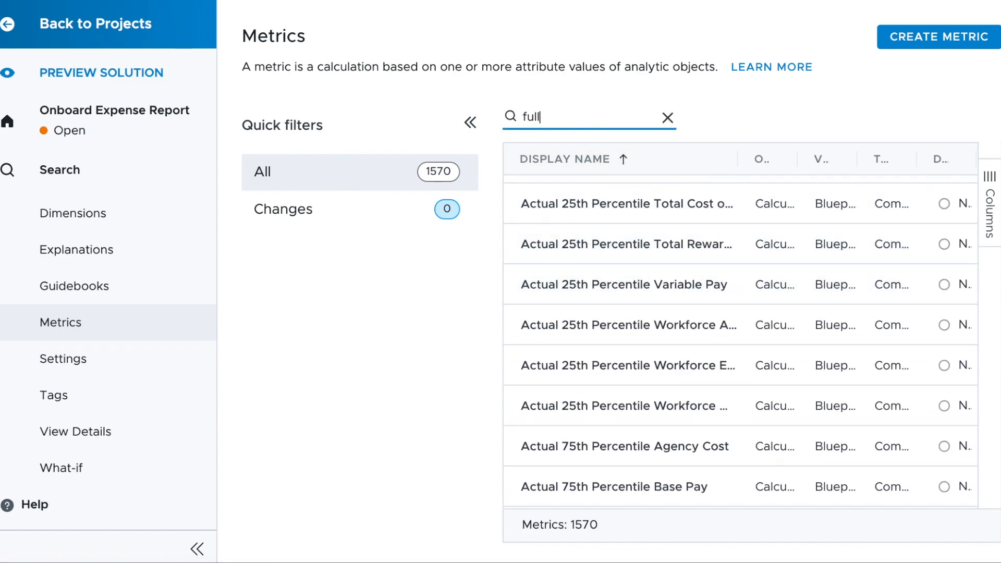
pyautogui.click(600, 200)
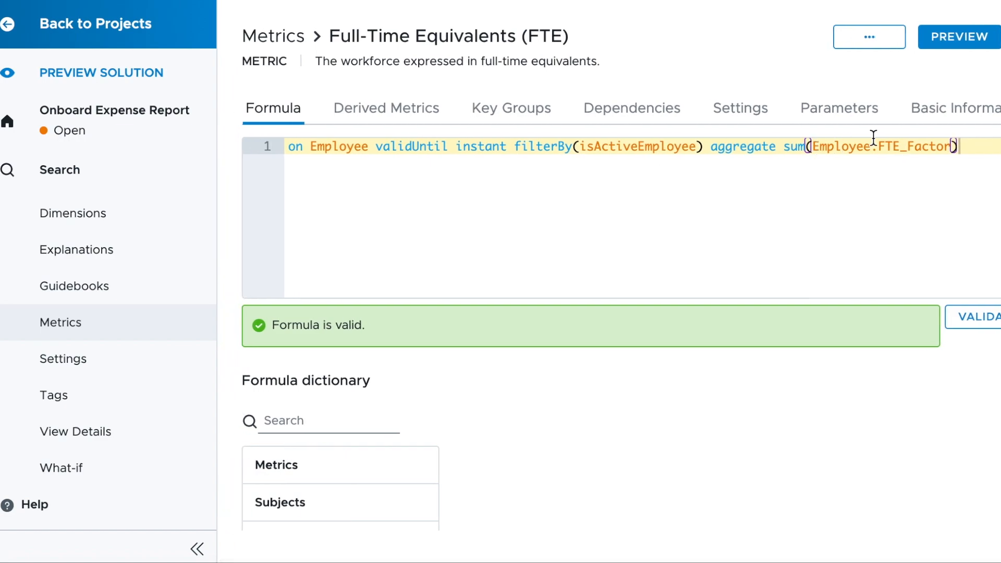
pyautogui.doubleClick(851, 147)
pyautogui.moveTo(851, 148); pyautogui.dragTo(895, 140)
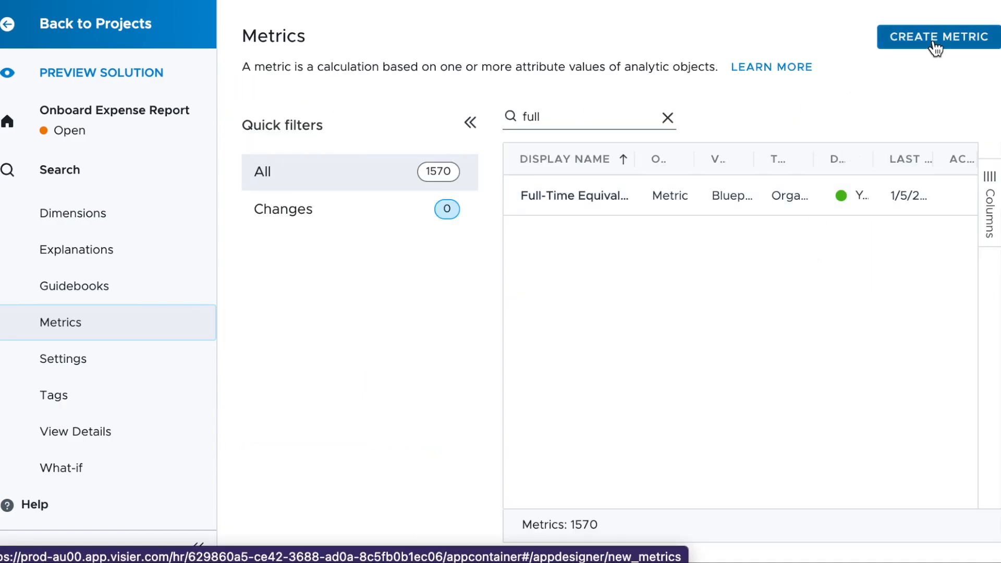
# - Fill in a new metric named Total Count of Expense Reports, with a description about seeing the sum of value of all expense reports
pyautogui.click(934, 41)
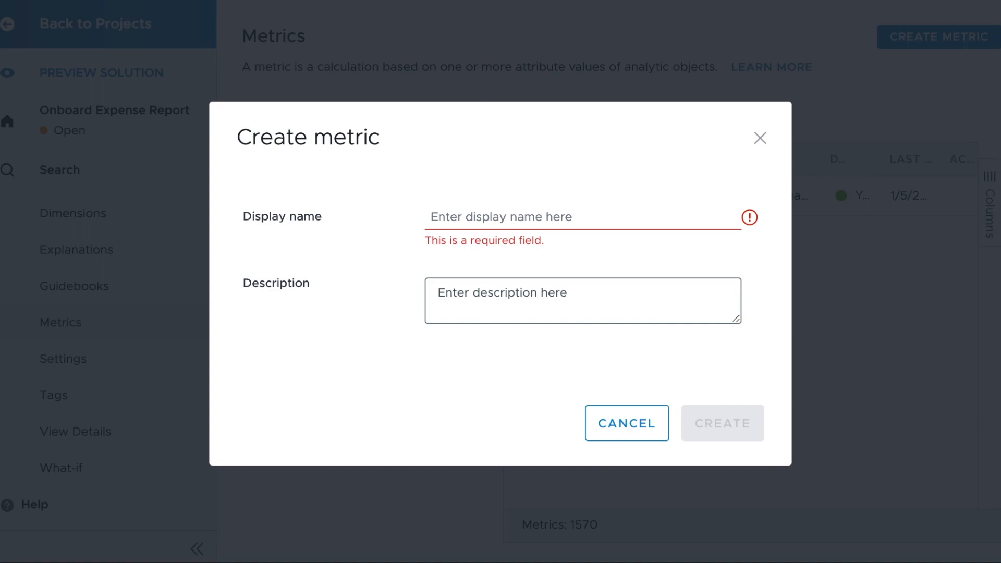
pyautogui.write('um')
pyautogui.write(' of val')
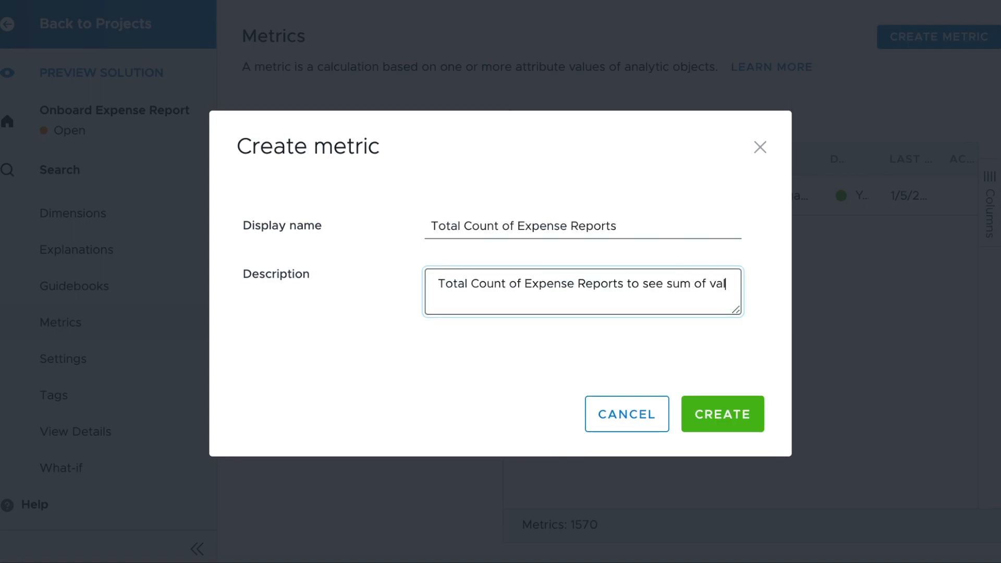
pyautogui.write('ue of all e')
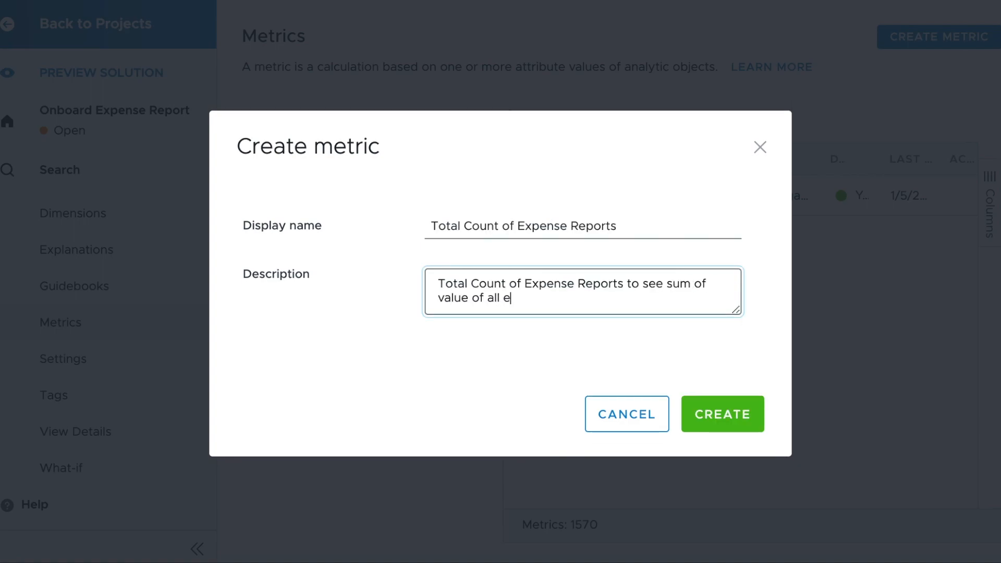
pyautogui.write('xpen')
pyautogui.press('XF86MonBrightnessUp')
pyautogui.write('se ')
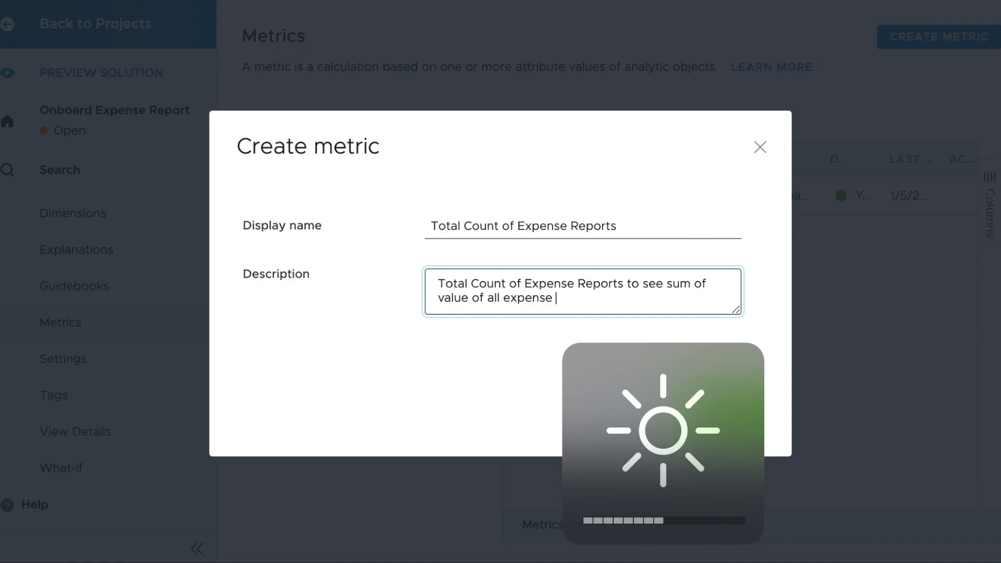
pyautogui.write('rep')
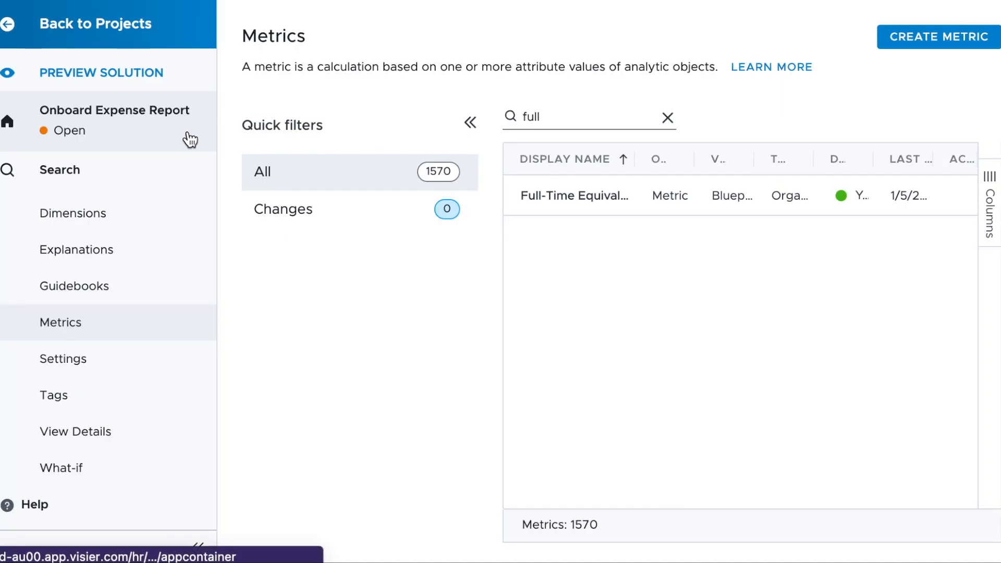
# - View the changes of the Onboard Expense Report project, and return from the production version to the projects
pyautogui.click(163, 130)
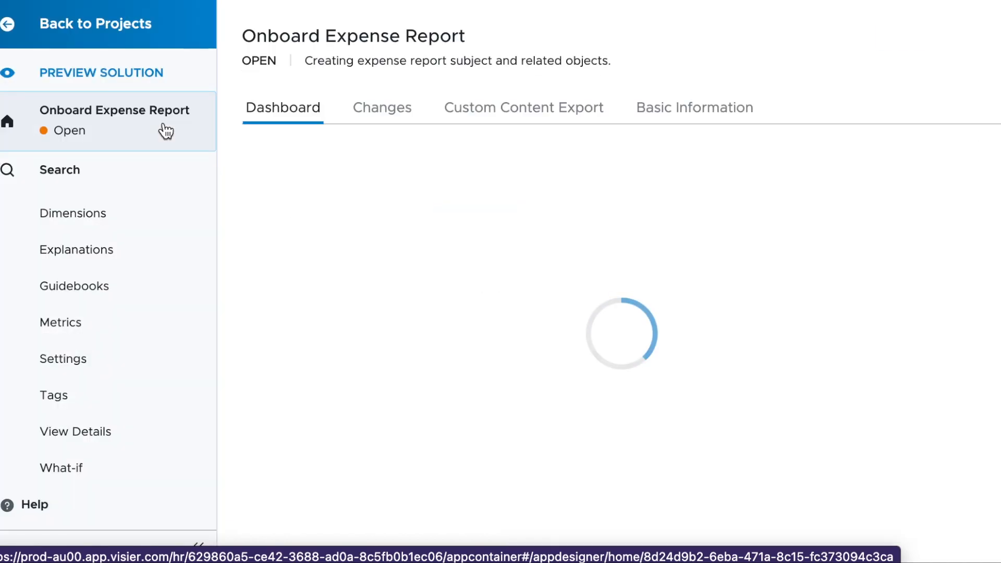
pyautogui.click(388, 112)
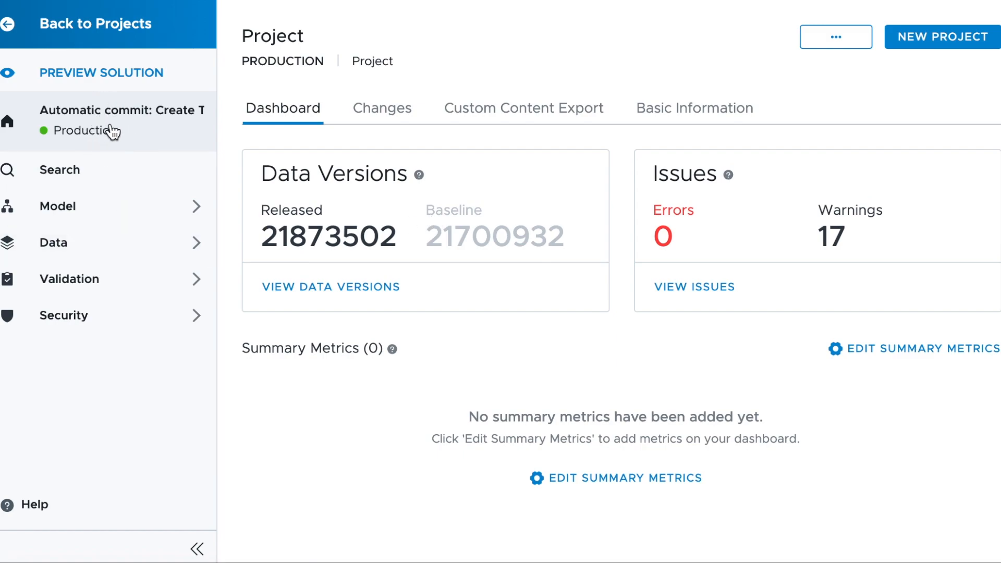
pyautogui.click(73, 30)
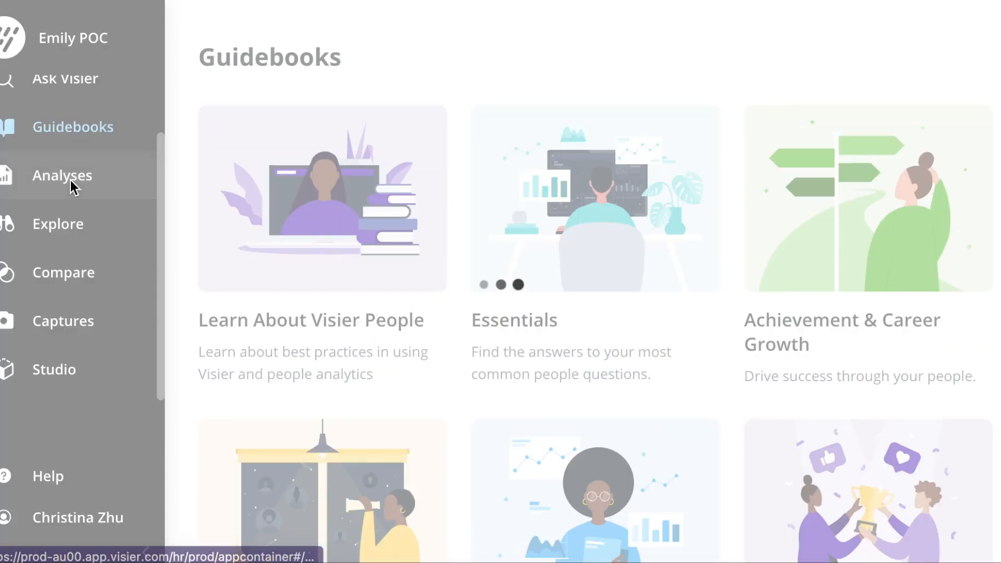
# - Go to Explore and replace Headcount with the Total Count of Expense Reports metric in the breakdown visual
pyautogui.click(71, 180)
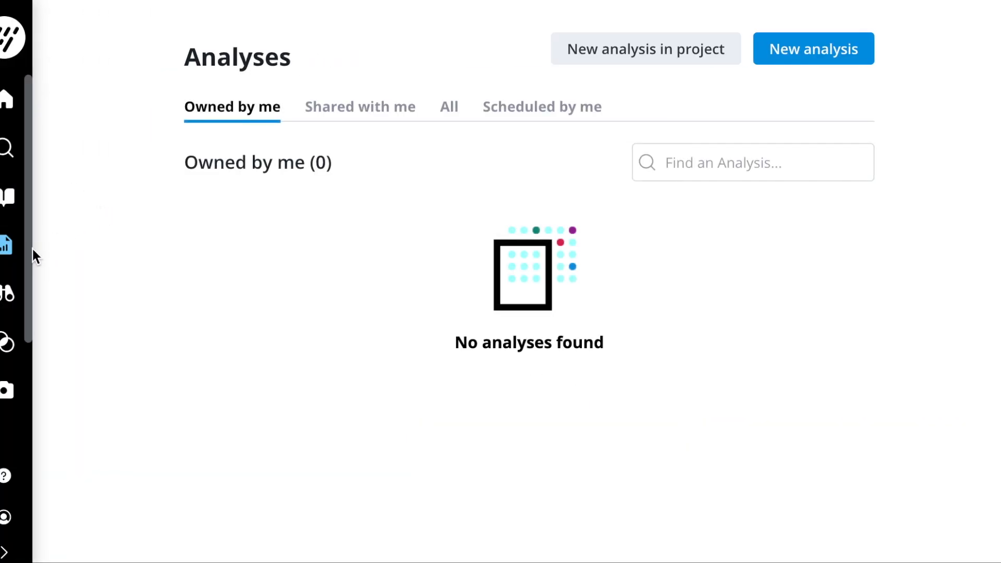
pyautogui.click(7, 294)
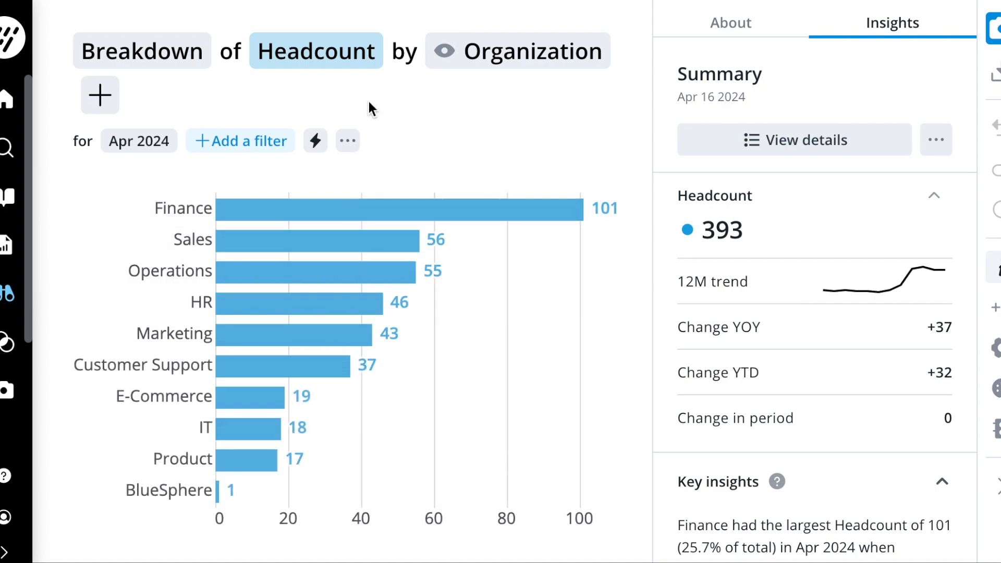
pyautogui.click(370, 50)
pyautogui.click(344, 119)
pyautogui.write('expense')
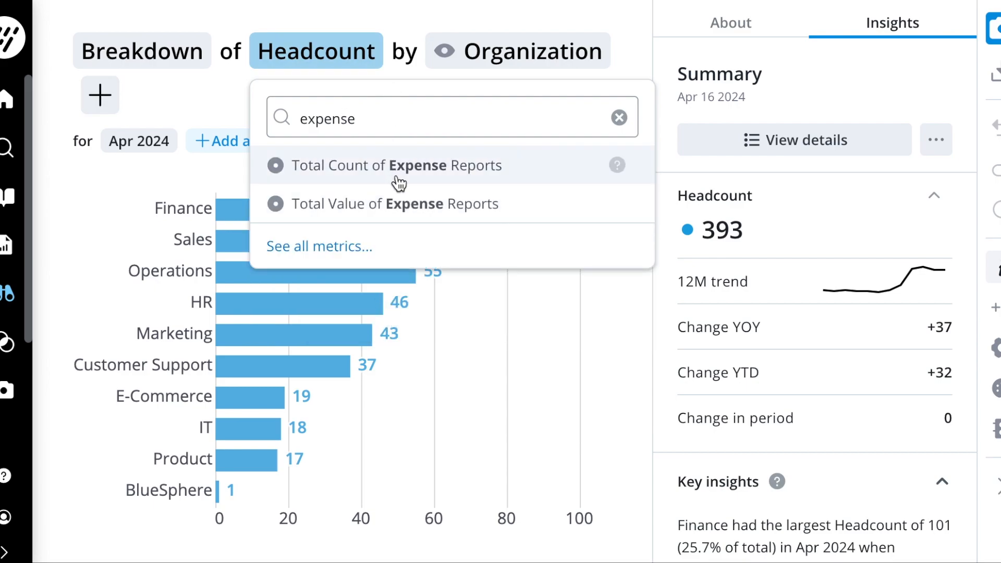
pyautogui.click(400, 182)
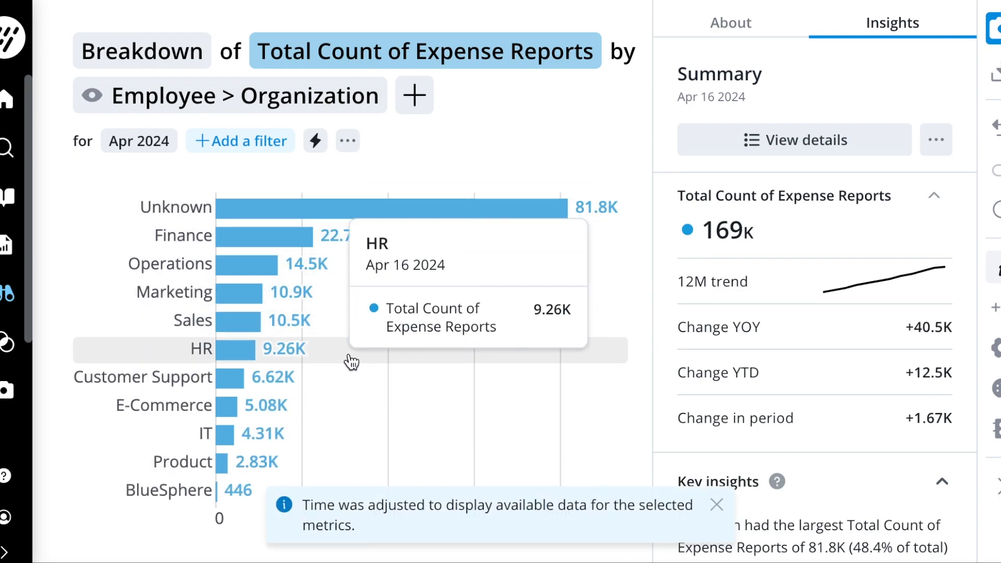
# - Examine the insights on Total Count of Expense Reports for the Marketing and Sales organizations
pyautogui.click(302, 308)
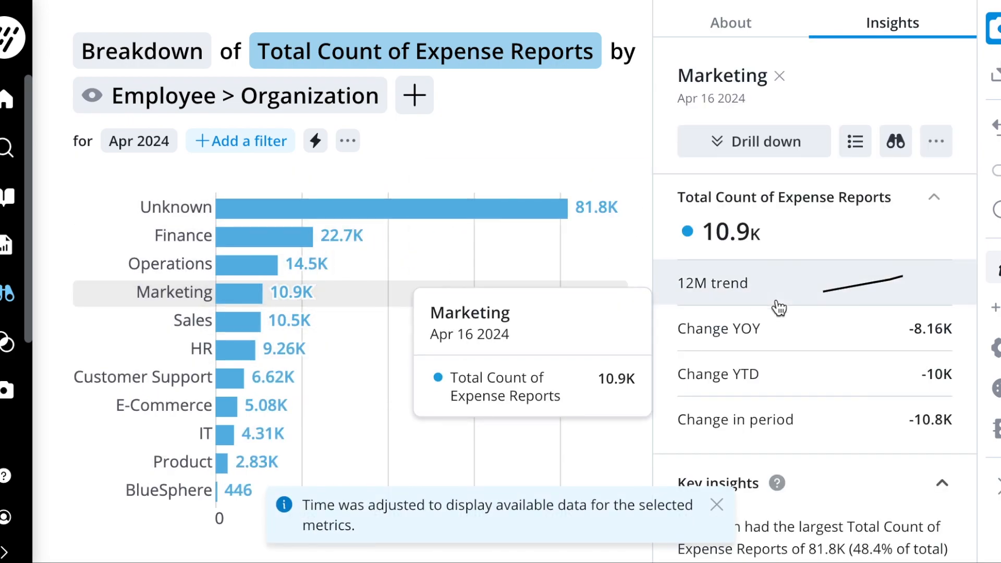
pyautogui.scroll(-2, 818, 344)
pyautogui.scroll(-5, 818, 345)
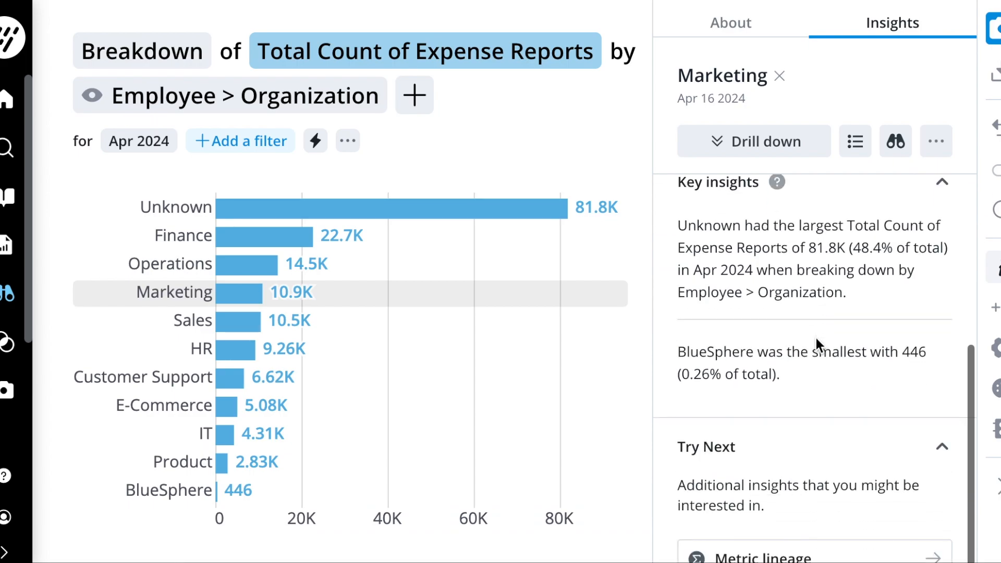
pyautogui.scroll(6, 817, 347)
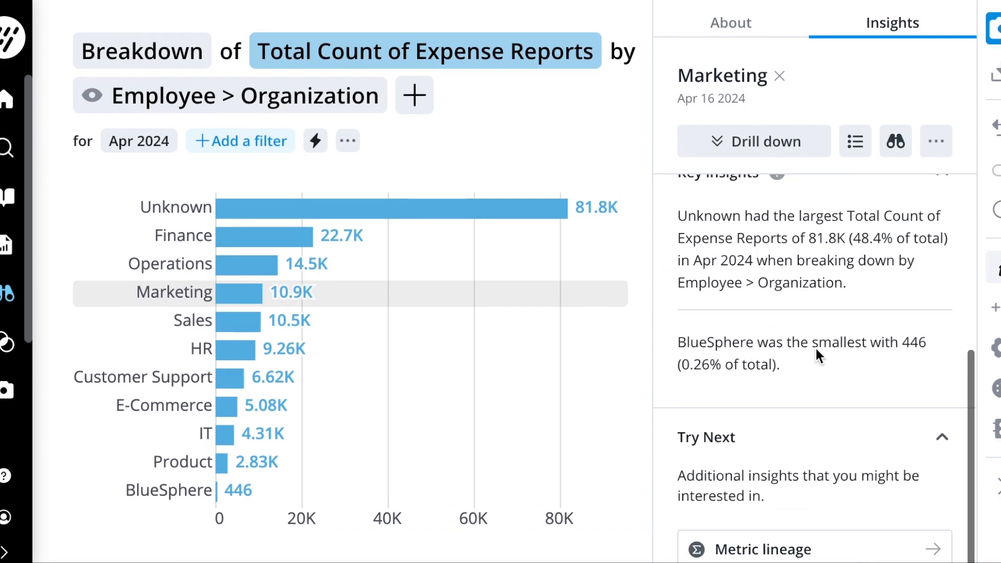
pyautogui.scroll(1, 819, 357)
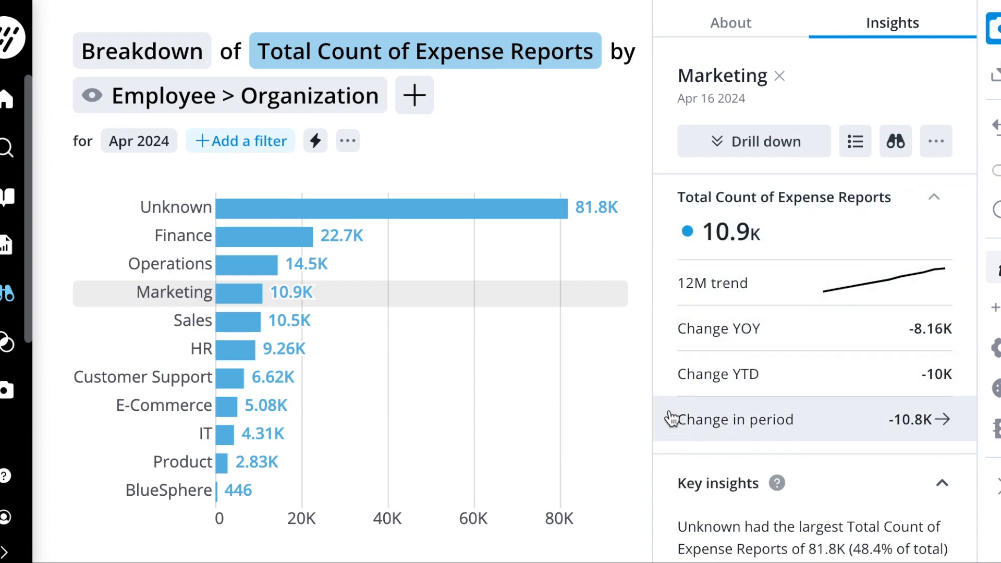
pyautogui.click(417, 329)
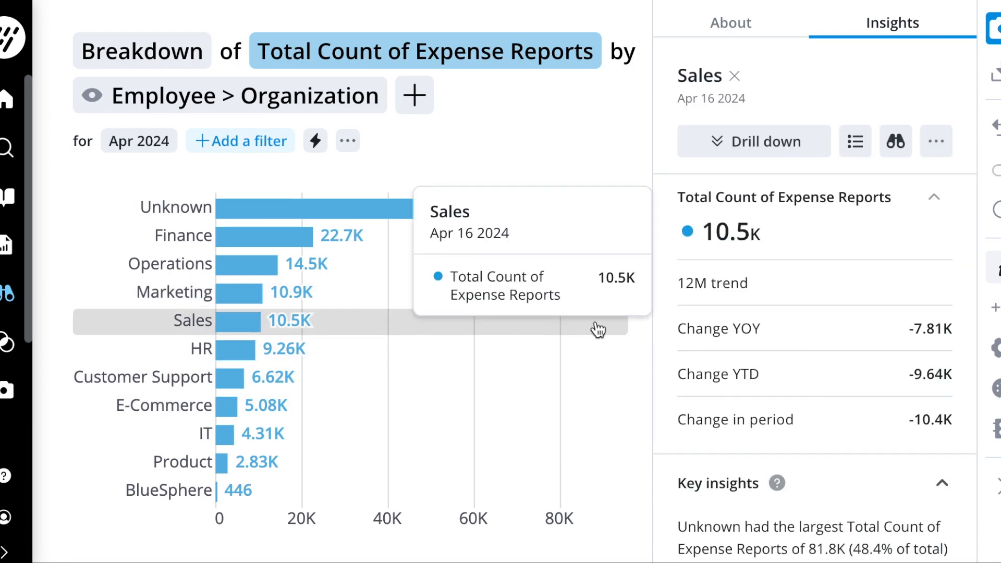